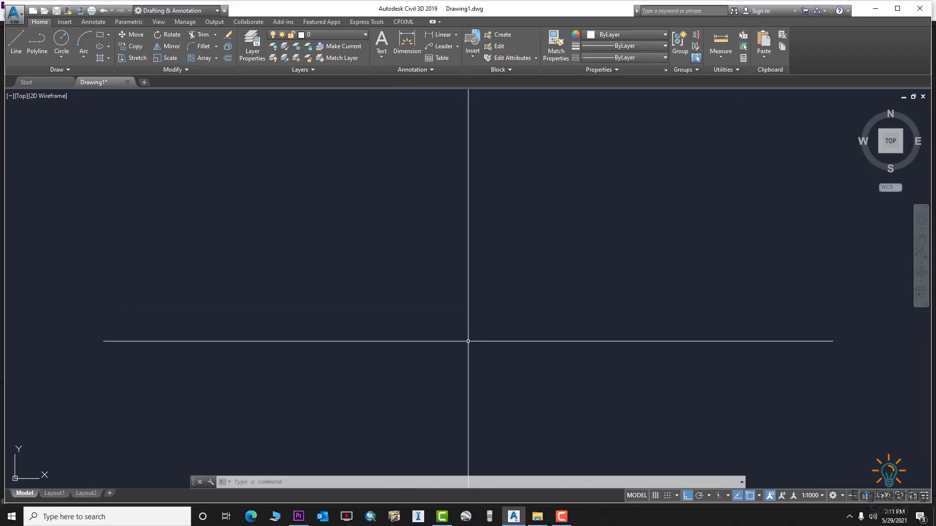
Draw a vertical line of two stacked 100-unit segments with Ortho, then zoom to it
{"action": "type", "text": "l"}
{"action": "key", "text": "Return"}
{"action": "left_click", "coordinate": [455, 402]}
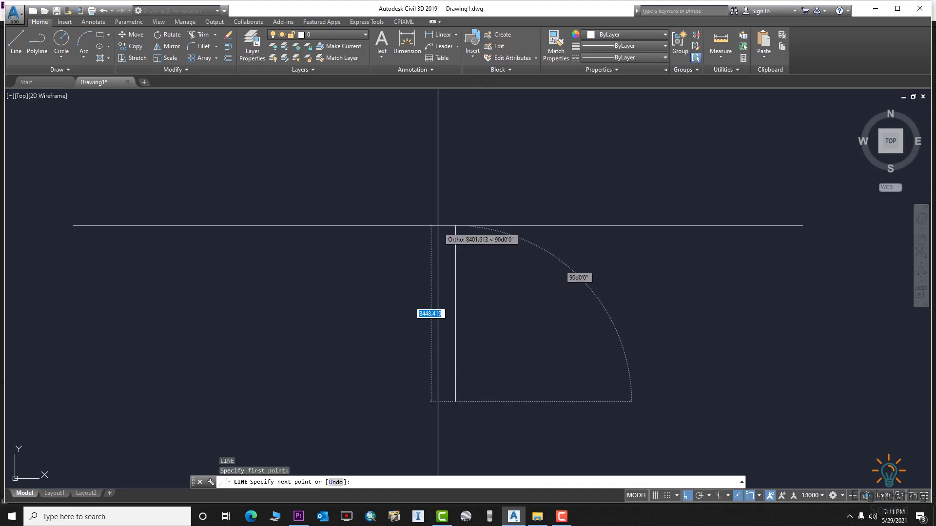
{"action": "type", "text": "1"}
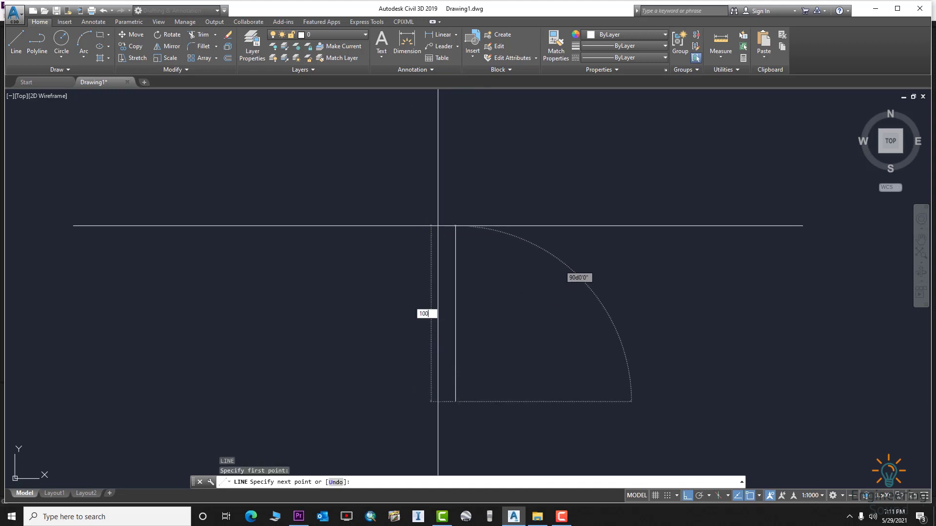
{"action": "type", "text": "00"}
{"action": "key", "text": "Return"}
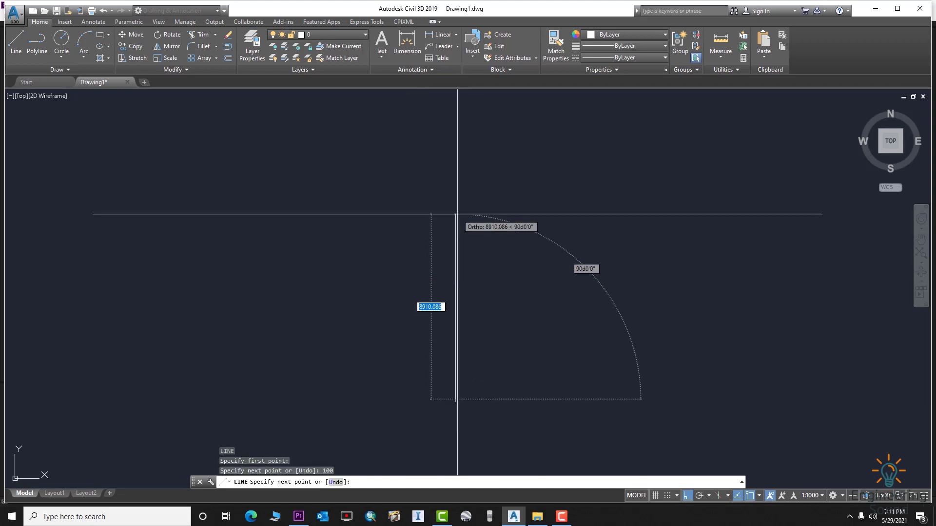
{"action": "type", "text": "100"}
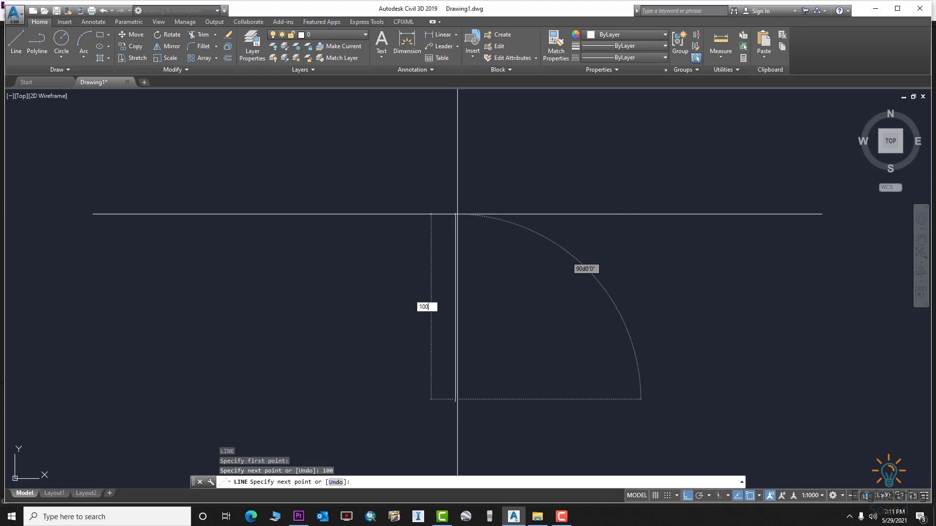
{"action": "key", "text": "Return"}
{"action": "key", "text": "Return"}
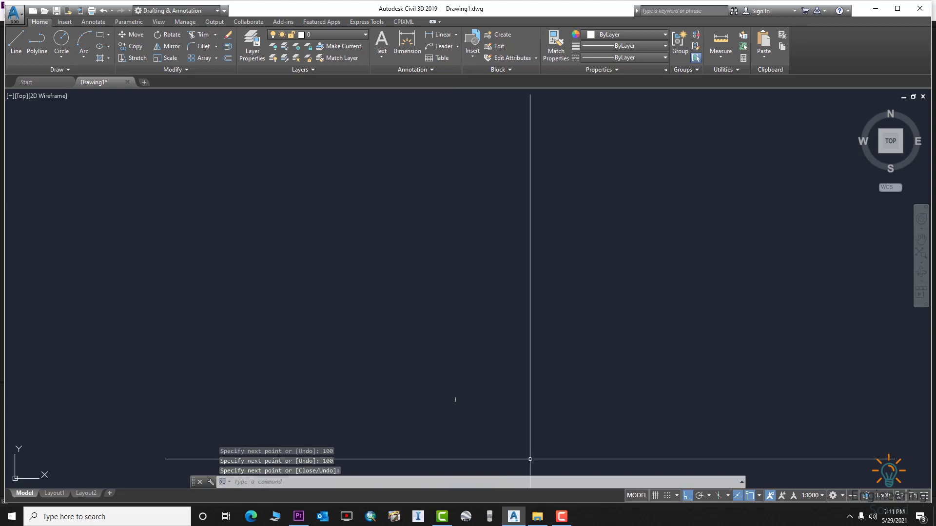
{"action": "scroll", "coordinate": [514, 353], "scroll_direction": "up", "scroll_amount": 8}
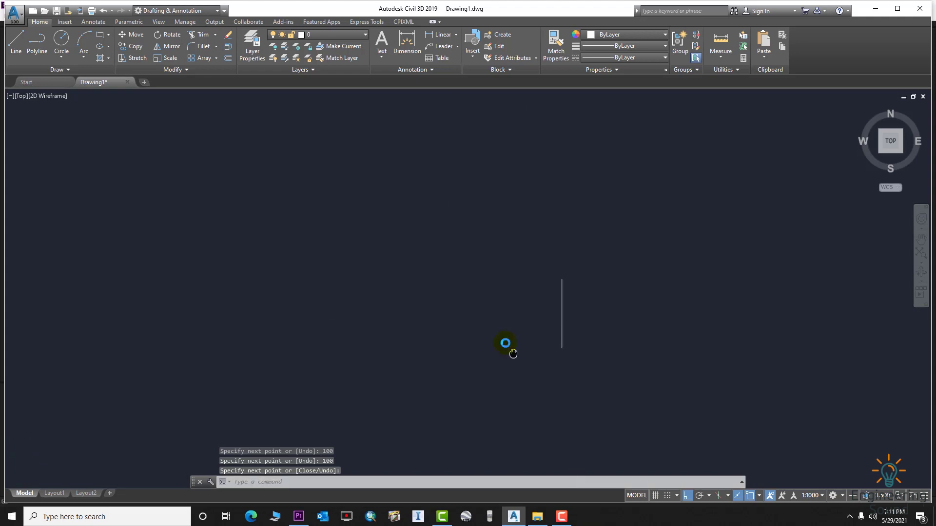
{"action": "middle_click_drag", "start_coordinate": [512, 296], "coordinate": [529, 324]}
{"action": "scroll", "coordinate": [440, 321], "scroll_direction": "up", "scroll_amount": 2}
{"action": "scroll", "coordinate": [575, 330], "scroll_direction": "up", "scroll_amount": 1}
{"action": "scroll", "coordinate": [575, 330], "scroll_direction": "down", "scroll_amount": 1}
Move the UCS origin to the vertical line's bottom endpoint using the Origin option
{"action": "type", "text": "UC"}
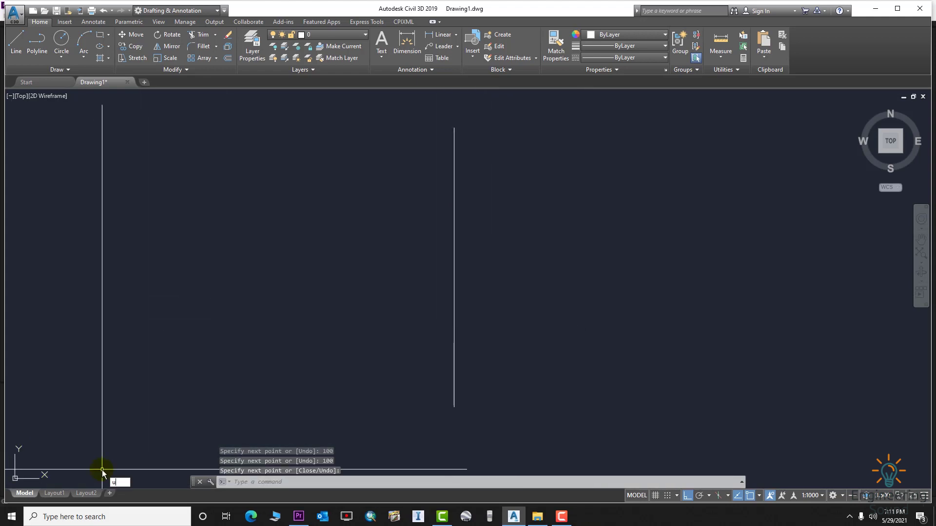
{"action": "type", "text": "S"}
{"action": "key", "text": "Return"}
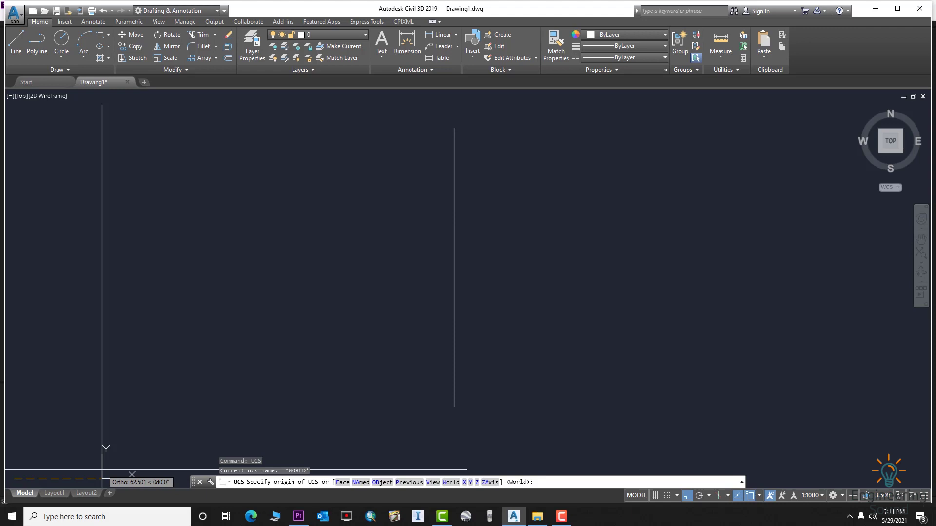
{"action": "type", "text": "o"}
{"action": "key", "text": "Return"}
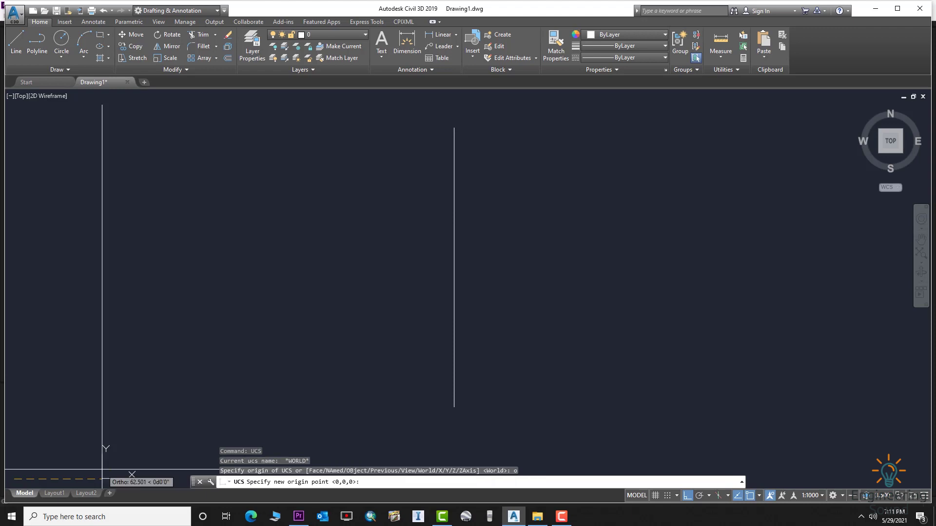
{"action": "left_click", "coordinate": [454, 404]}
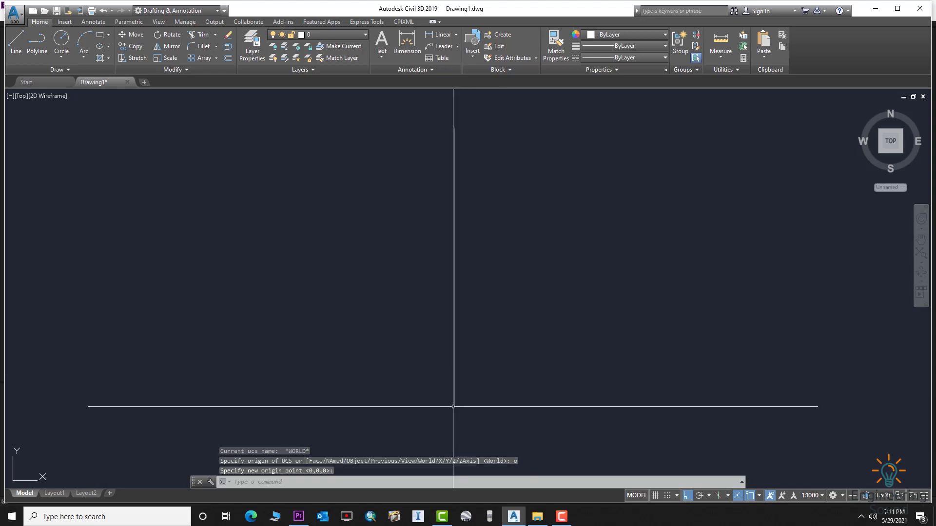
Load (EM) ElevationMarker.lsp from the EM_ ElevationMarker folder via APPLOAD, allowing it to load once
{"action": "type", "text": "ap"}
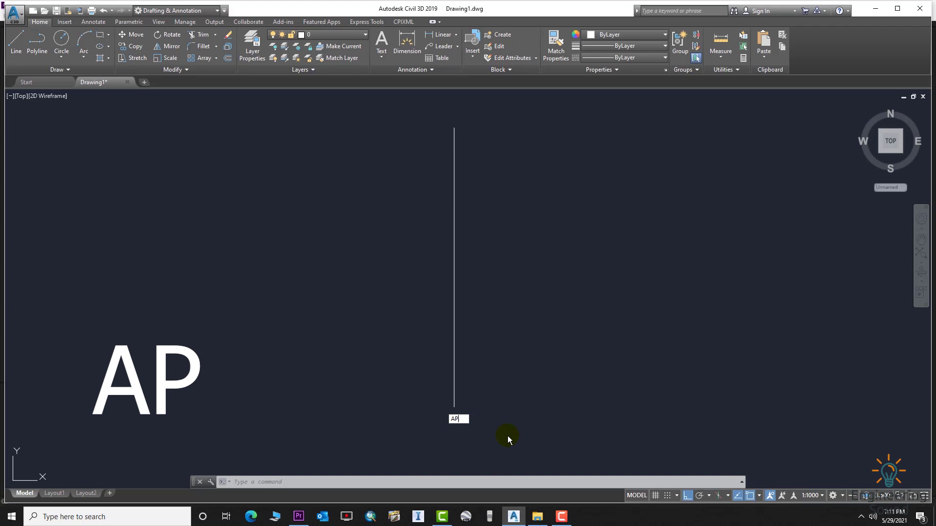
{"action": "left_click", "coordinate": [472, 428]}
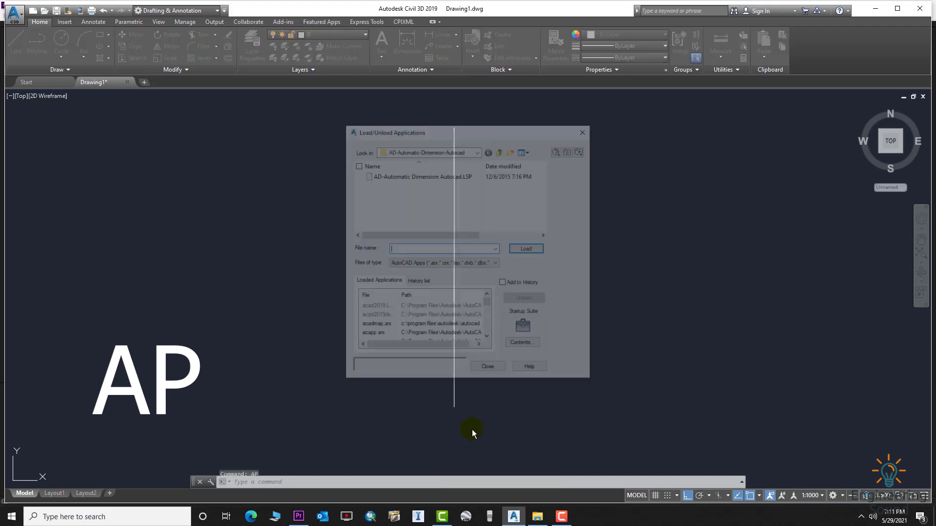
{"action": "left_click", "coordinate": [499, 155]}
{"action": "double_click", "coordinate": [415, 191]}
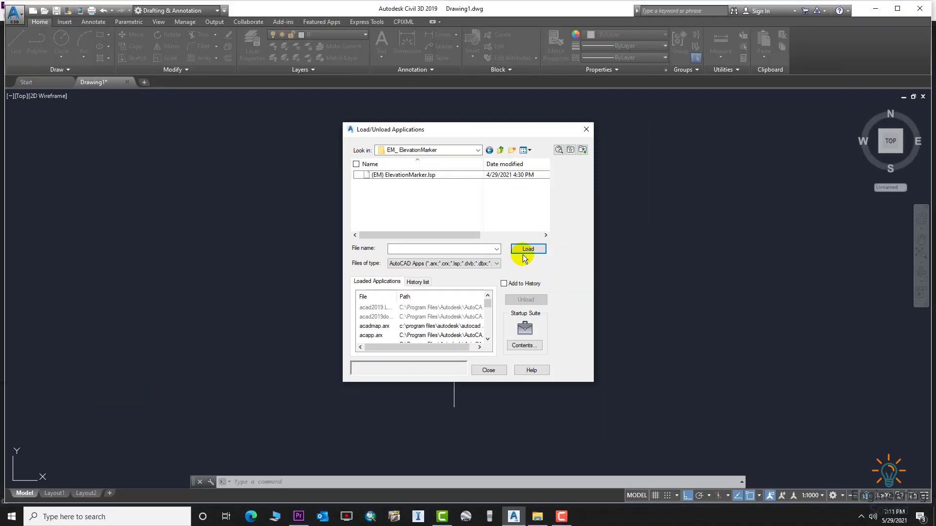
{"action": "left_click", "coordinate": [442, 175]}
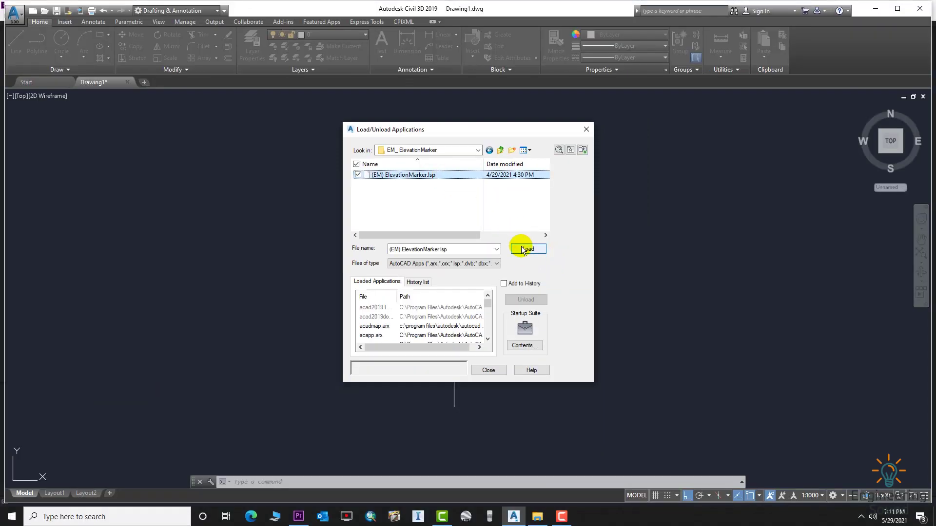
{"action": "left_click", "coordinate": [522, 250]}
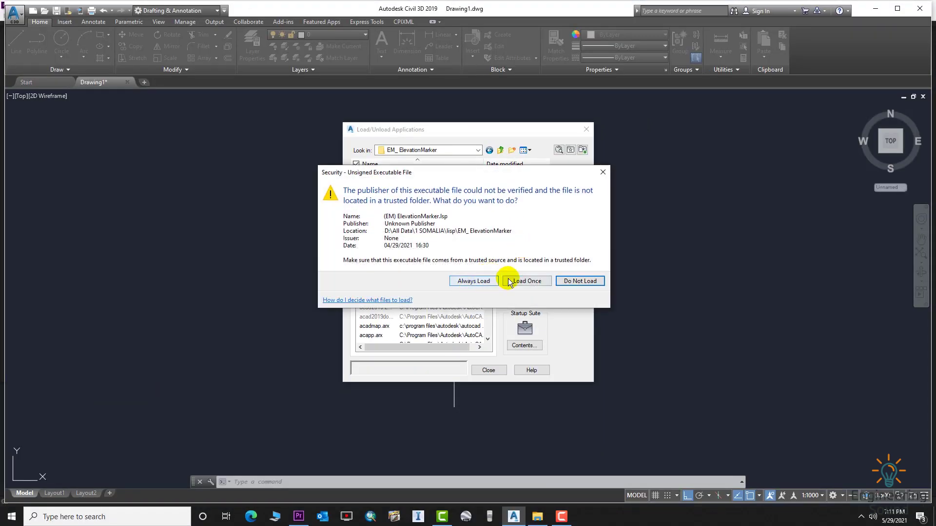
{"action": "left_click", "coordinate": [522, 282]}
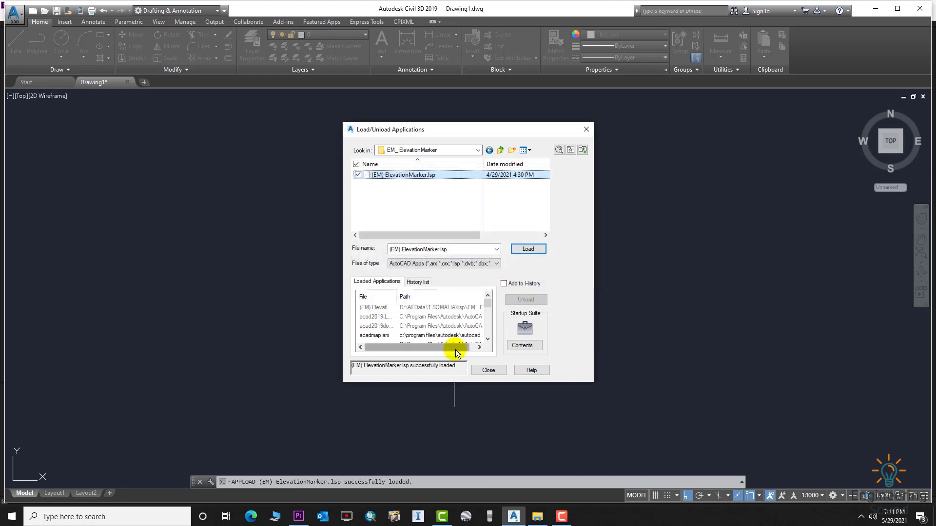
{"action": "left_click", "coordinate": [486, 371]}
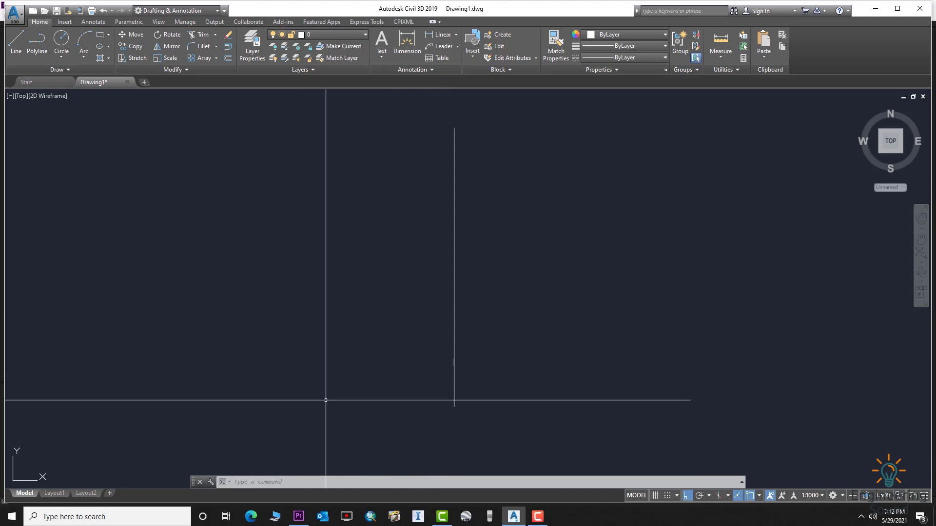
Run EM and mark elevations 0.000, 1.733, 4.721, 7.382 and 10.265 up the line
{"action": "type", "text": "Em"}
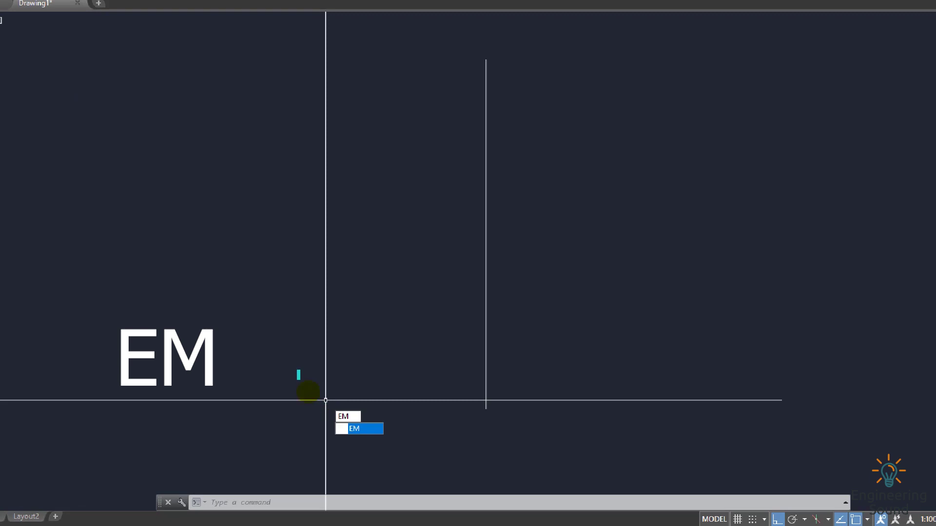
{"action": "key", "text": "Return"}
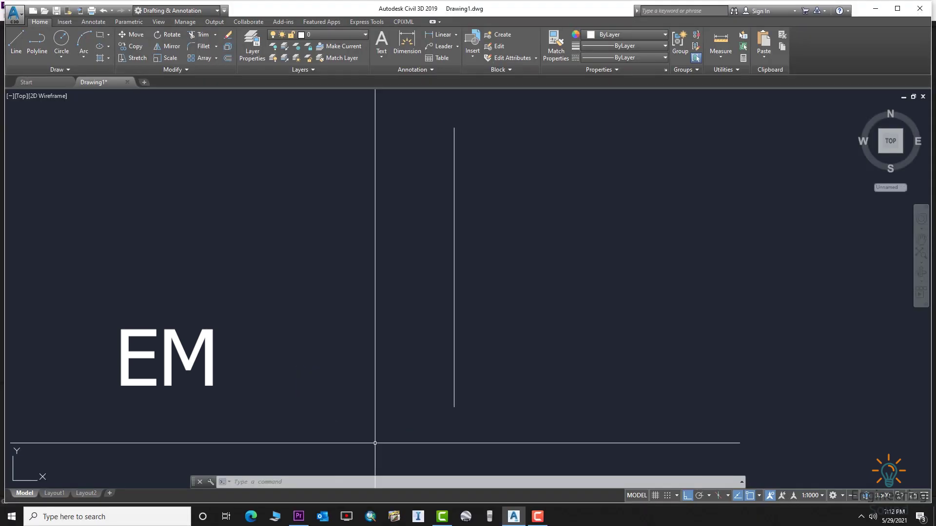
{"action": "type", "text": "EM"}
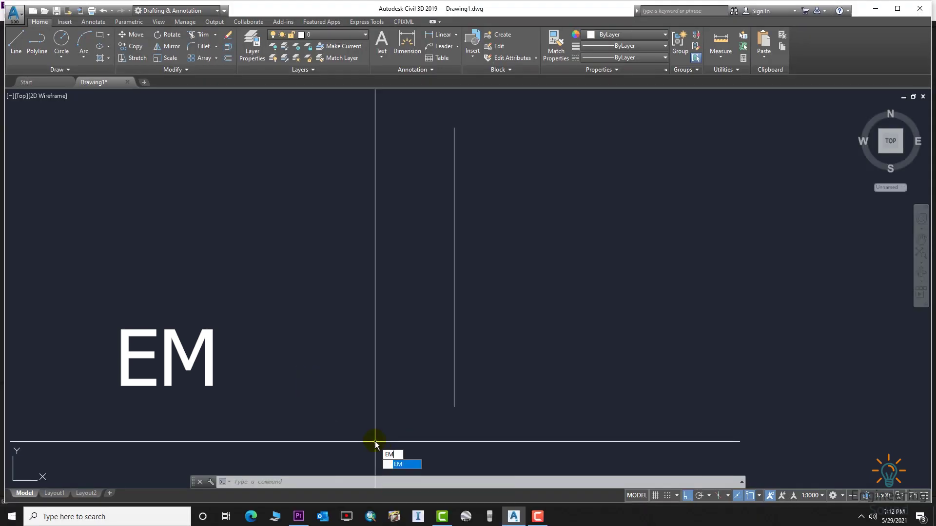
{"action": "key", "text": "Return"}
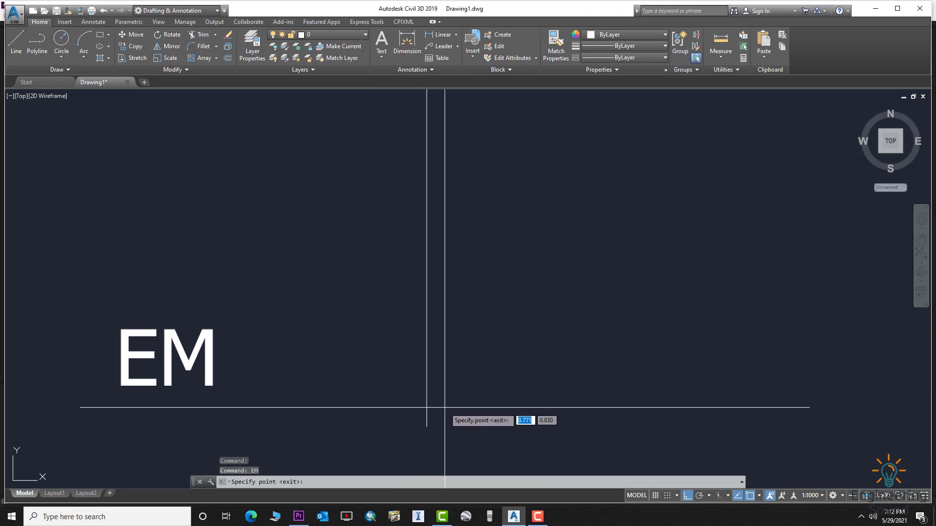
{"action": "left_click", "coordinate": [416, 432]}
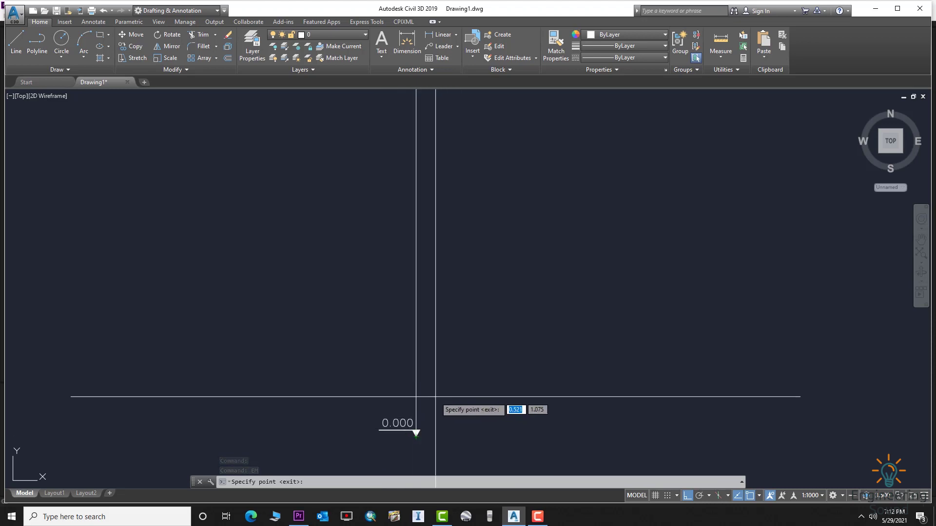
{"action": "left_click", "coordinate": [415, 369]}
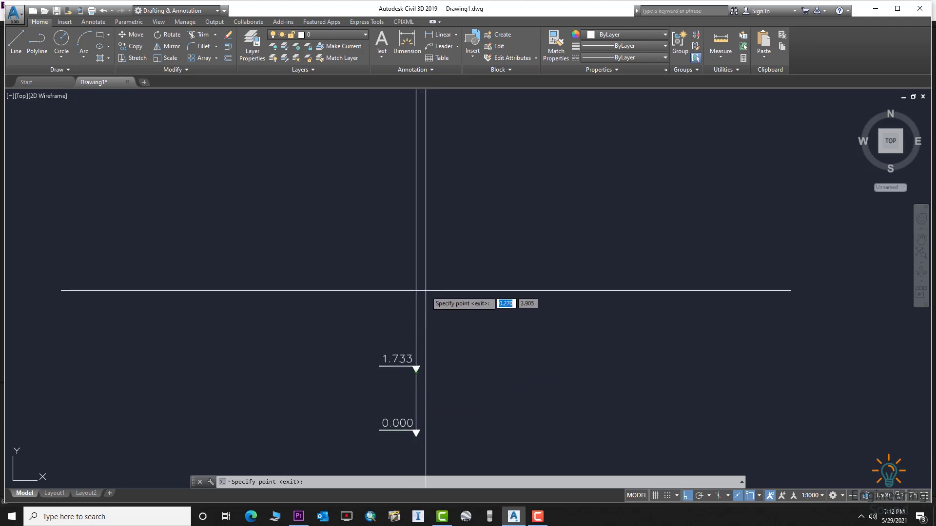
{"action": "left_click", "coordinate": [416, 261]}
{"action": "middle_click_drag", "start_coordinate": [415, 219], "coordinate": [422, 272]}
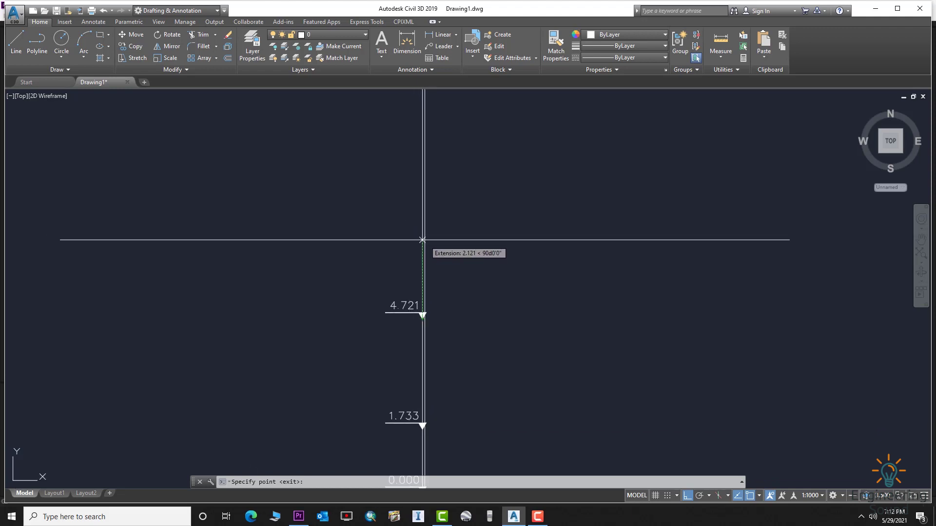
{"action": "left_click", "coordinate": [422, 217]}
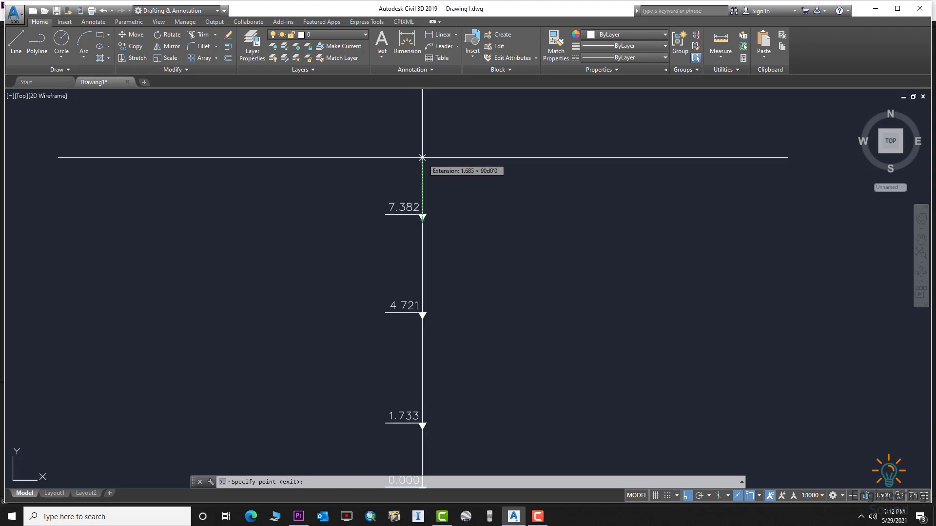
{"action": "left_click", "coordinate": [422, 110]}
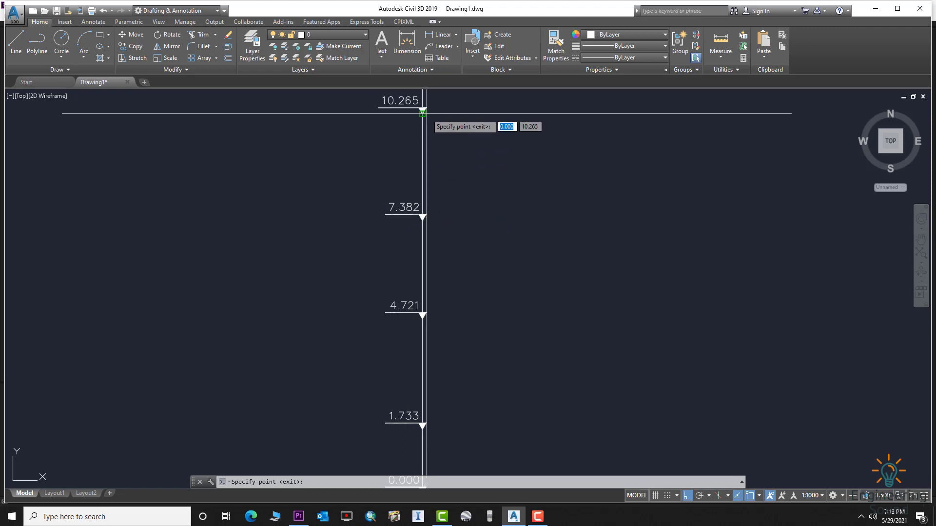
{"action": "key", "text": "Escape"}
Change TEXTSIZE from 0.200 to 0.10
{"action": "scroll", "coordinate": [422, 292], "scroll_direction": "down", "scroll_amount": 3}
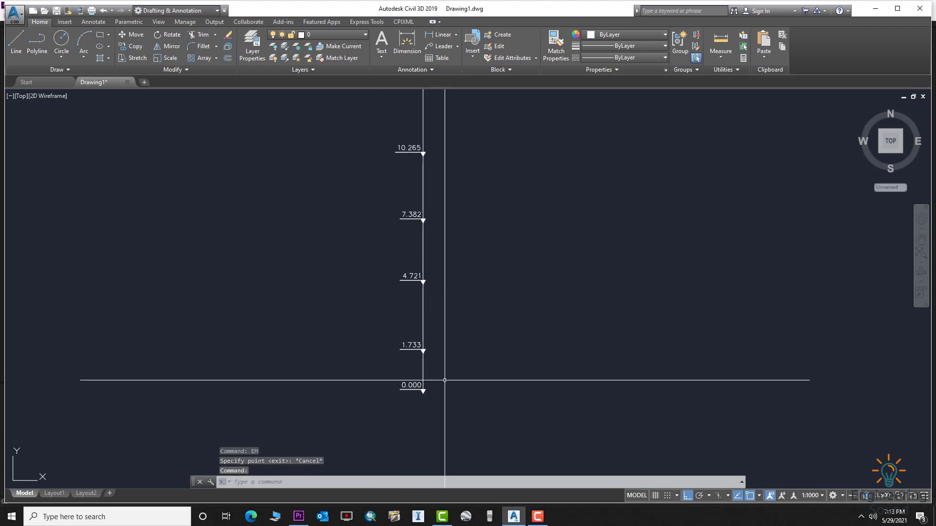
{"action": "scroll", "coordinate": [426, 361], "scroll_direction": "up", "scroll_amount": 4}
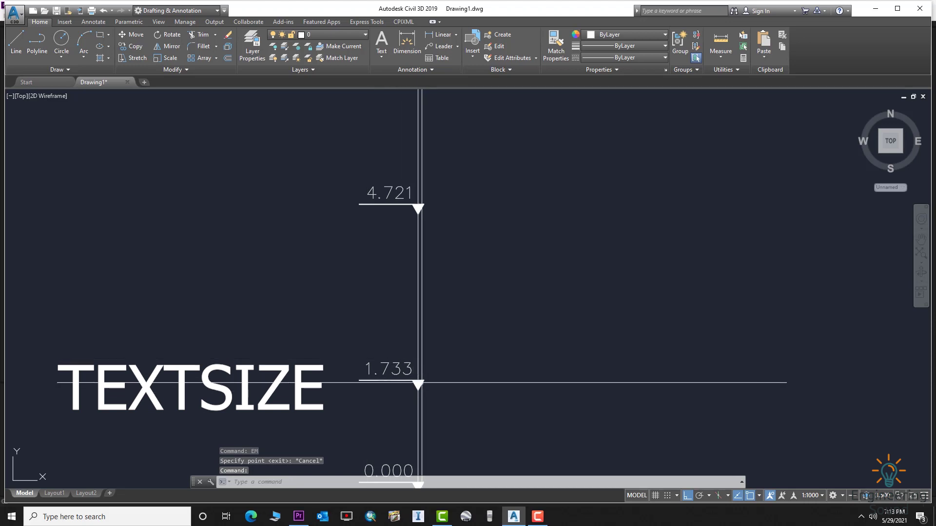
{"action": "scroll", "coordinate": [425, 368], "scroll_direction": "down", "scroll_amount": 2}
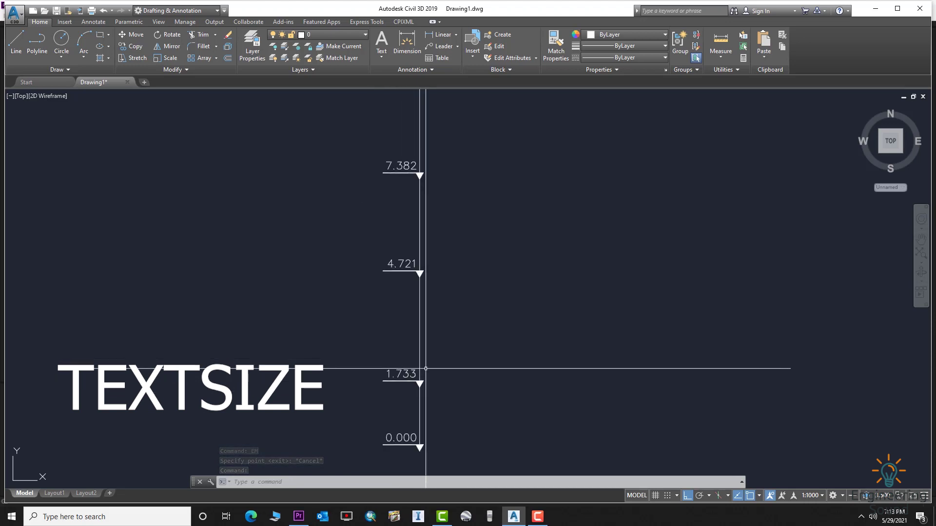
{"action": "type", "text": "textsize"}
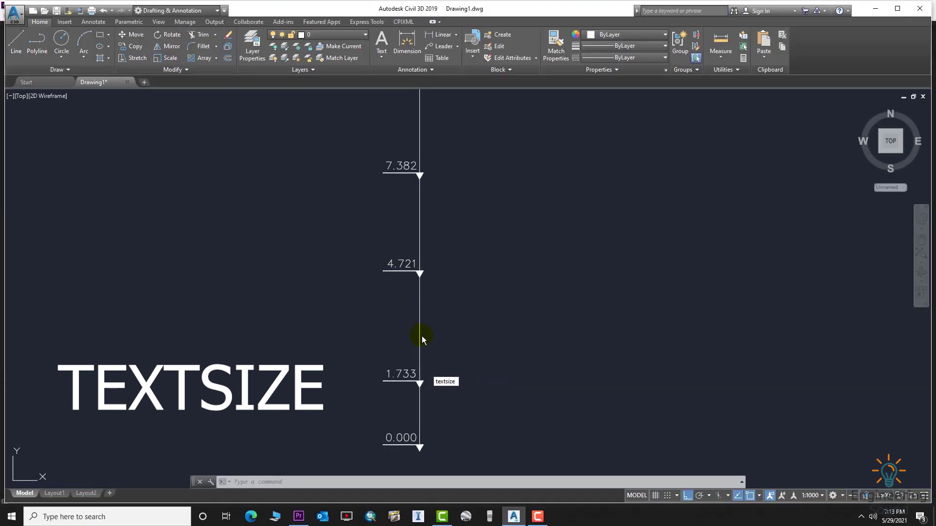
{"action": "key", "text": "Return"}
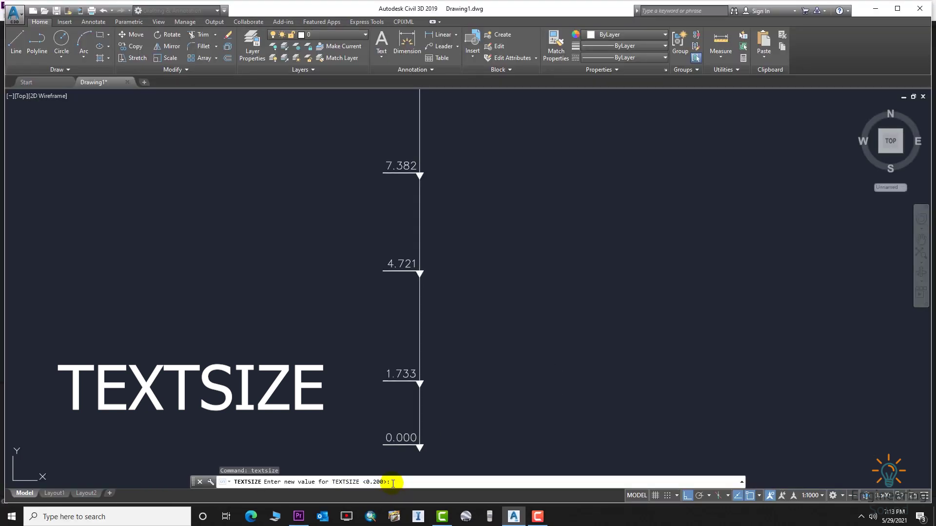
{"action": "type", "text": "10"}
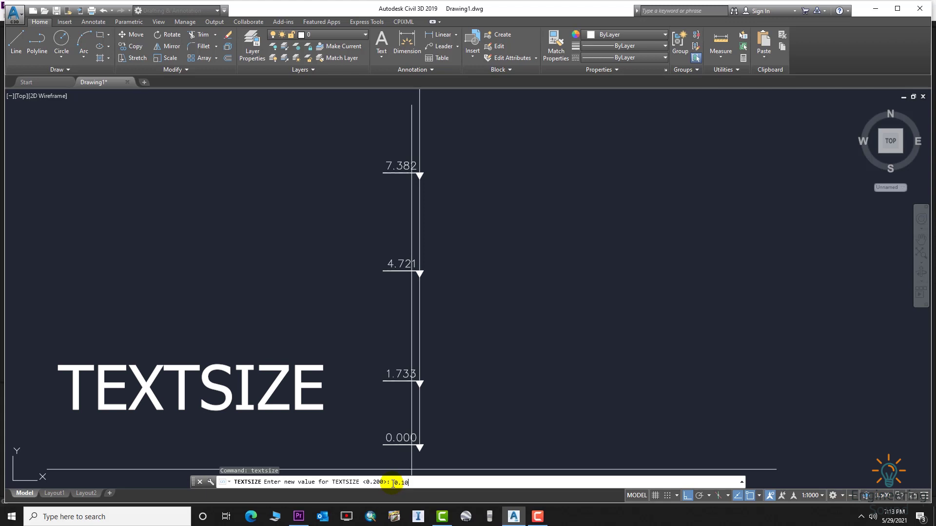
{"action": "key", "text": "Return"}
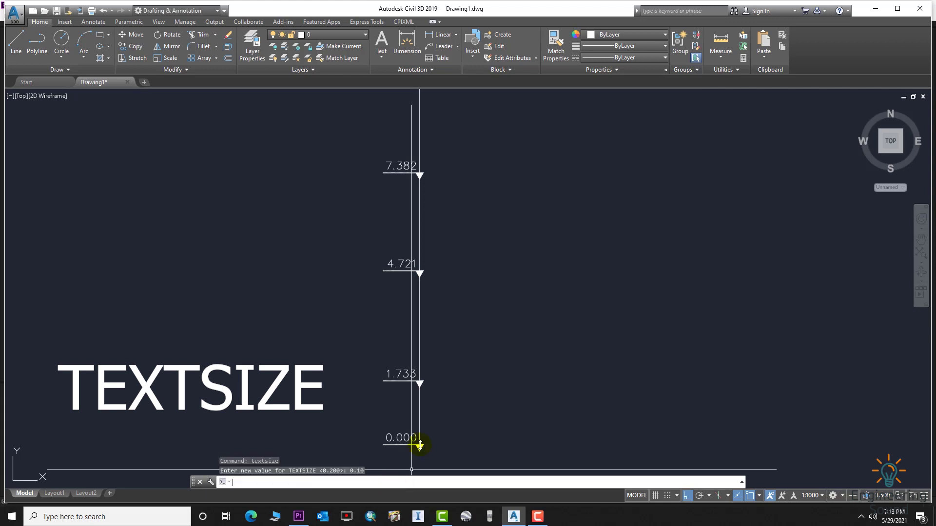
Run EM and add smaller marks at 0.881, 2.651, 3.668, 4.421, 5.848 and 6.693
{"action": "type", "text": "EM"}
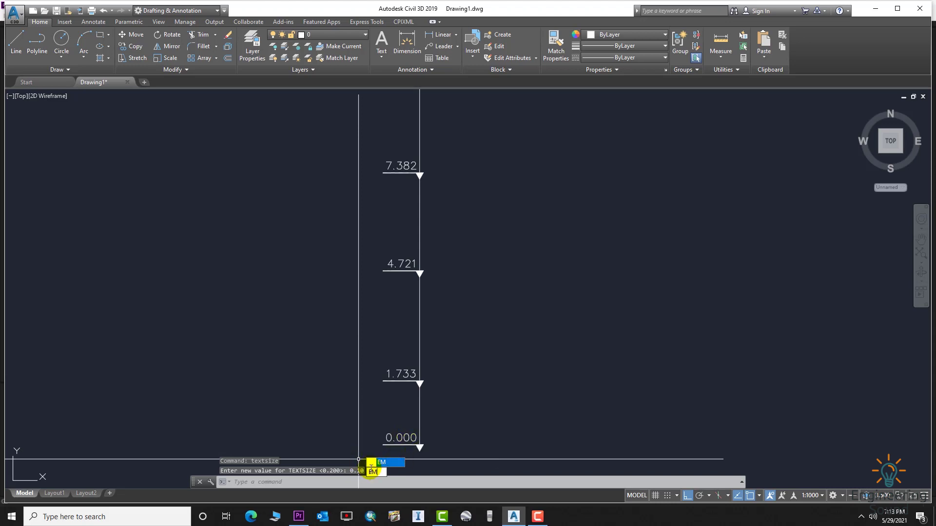
{"action": "key", "text": "Return"}
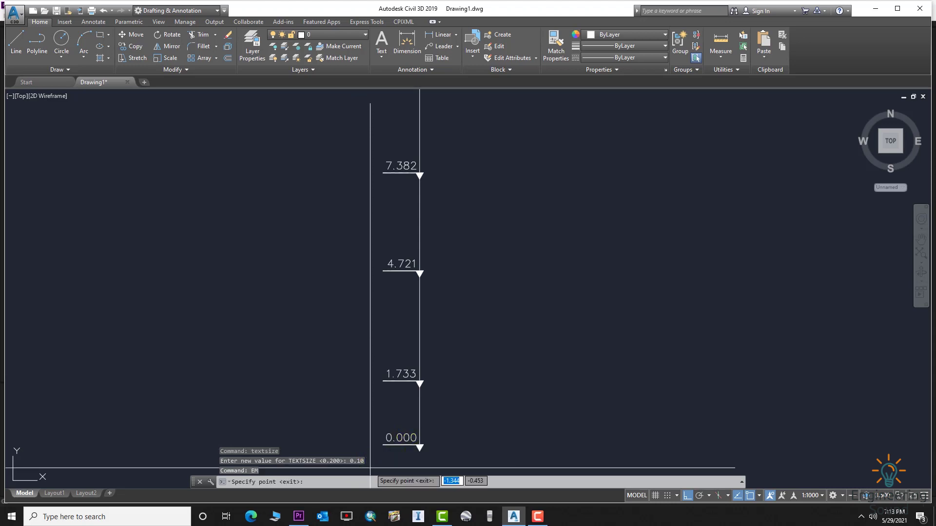
{"action": "left_click", "coordinate": [419, 417]}
{"action": "left_click", "coordinate": [419, 353]}
{"action": "left_click", "coordinate": [419, 314]}
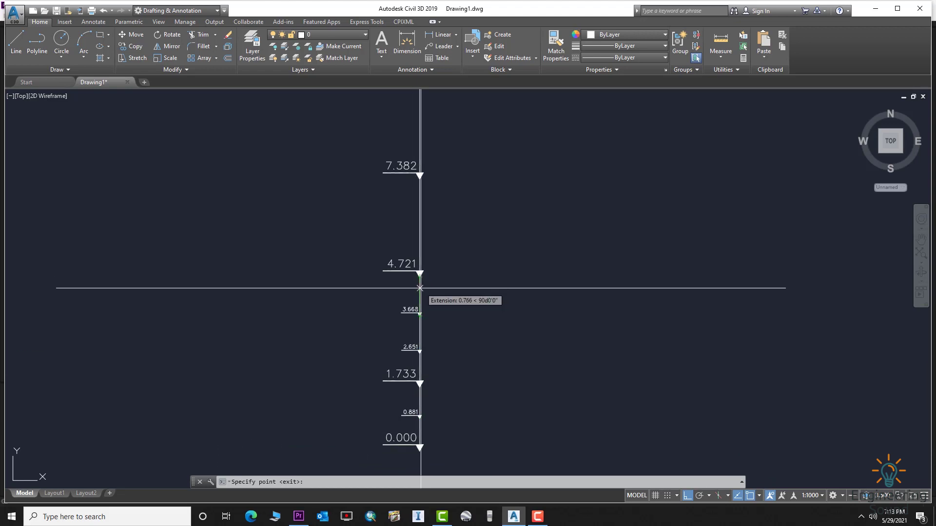
{"action": "left_click", "coordinate": [419, 287]}
{"action": "left_click", "coordinate": [419, 235]}
{"action": "left_click", "coordinate": [419, 203]}
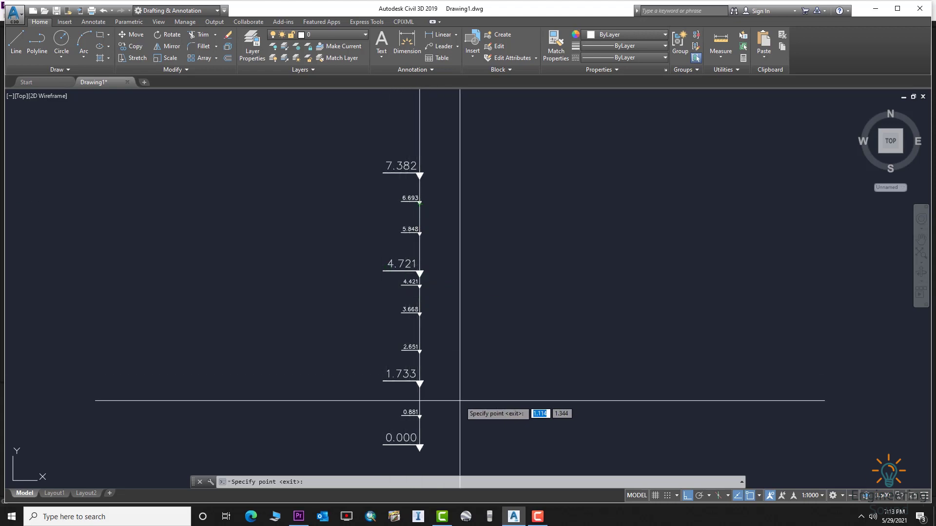
{"action": "key", "text": "Escape"}
Window-select the 1.733 and 2.651 labels to compare their sizes
{"action": "scroll", "coordinate": [376, 399], "scroll_direction": "up", "scroll_amount": 6}
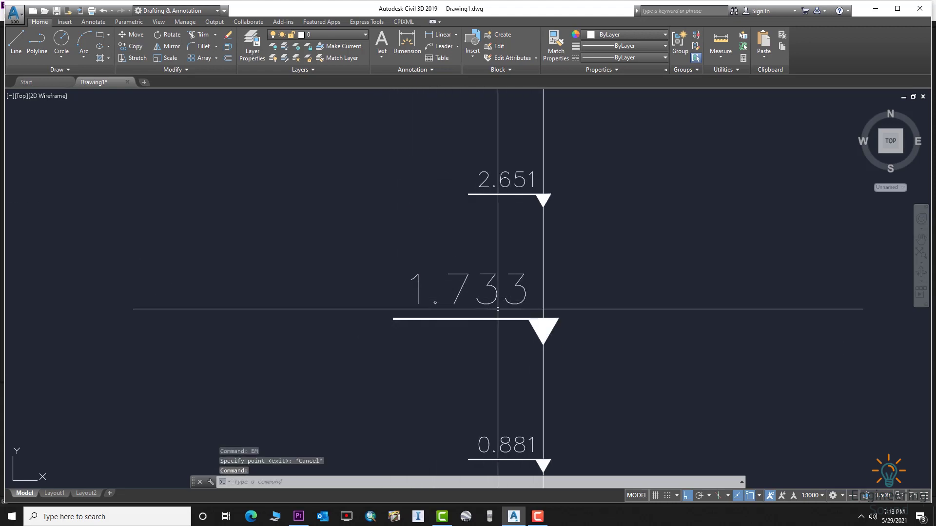
{"action": "key", "text": "ctrl+w"}
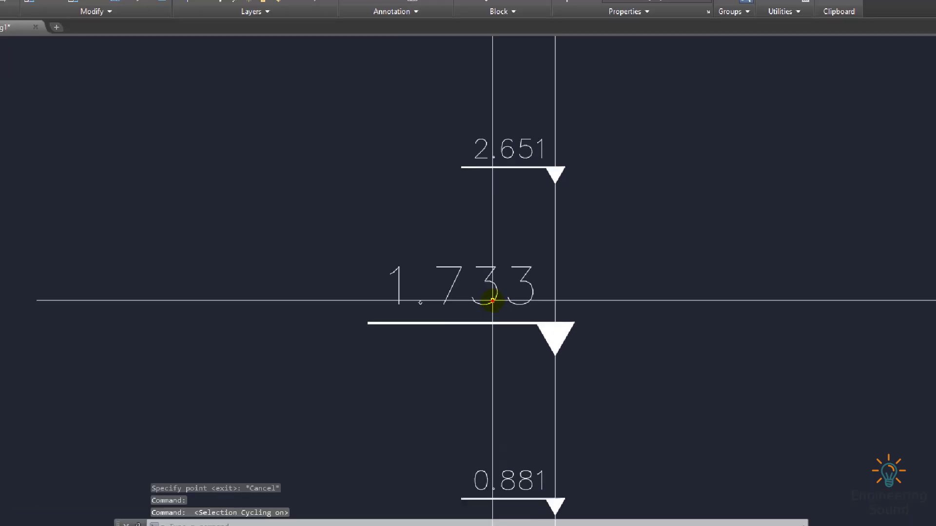
{"action": "left_click_drag", "start_coordinate": [422, 234], "coordinate": [539, 324]}
{"action": "left_click_drag", "start_coordinate": [496, 166], "coordinate": [536, 194]}
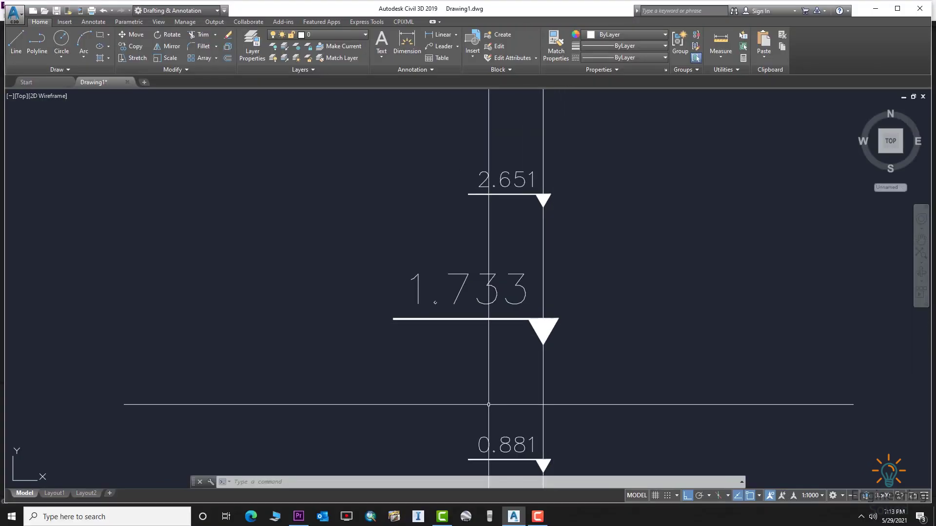
{"action": "left_click", "coordinate": [489, 404]}
Set LUPREC to 5 decimal places, up from 3
{"action": "key", "text": "Escape"}
{"action": "type", "text": "LUPREC"}
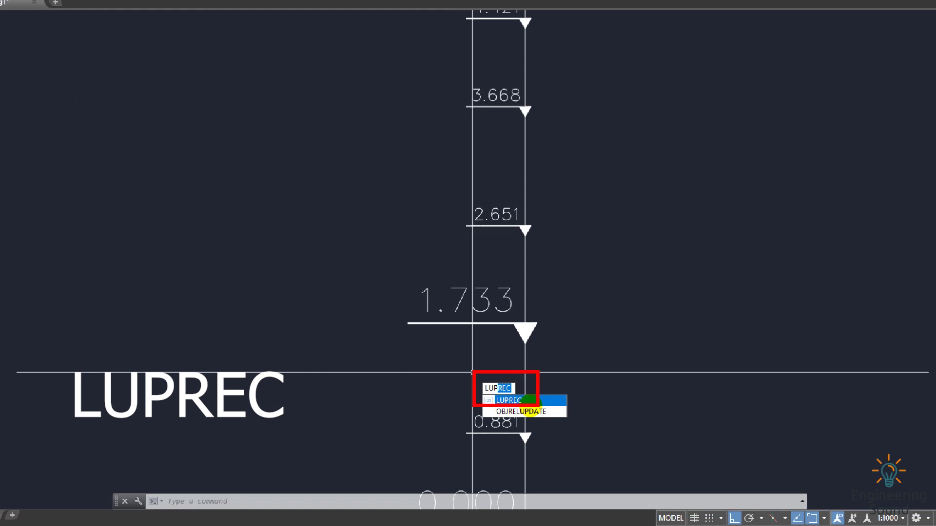
{"action": "left_click", "coordinate": [528, 401]}
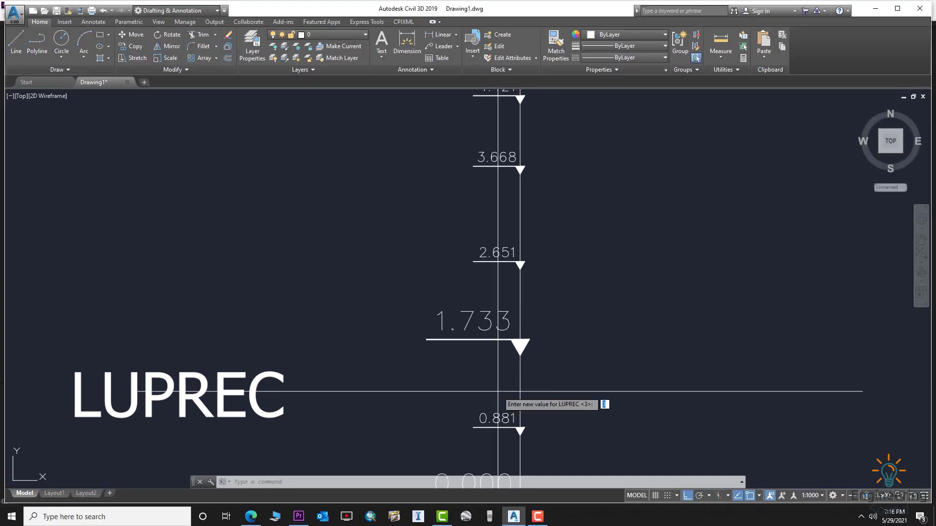
{"action": "key", "text": "Return"}
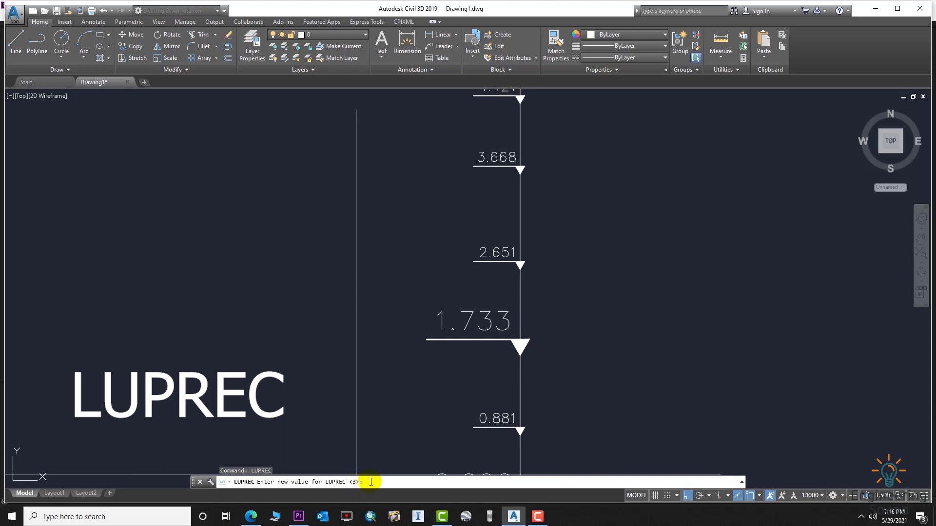
{"action": "key", "text": "Return"}
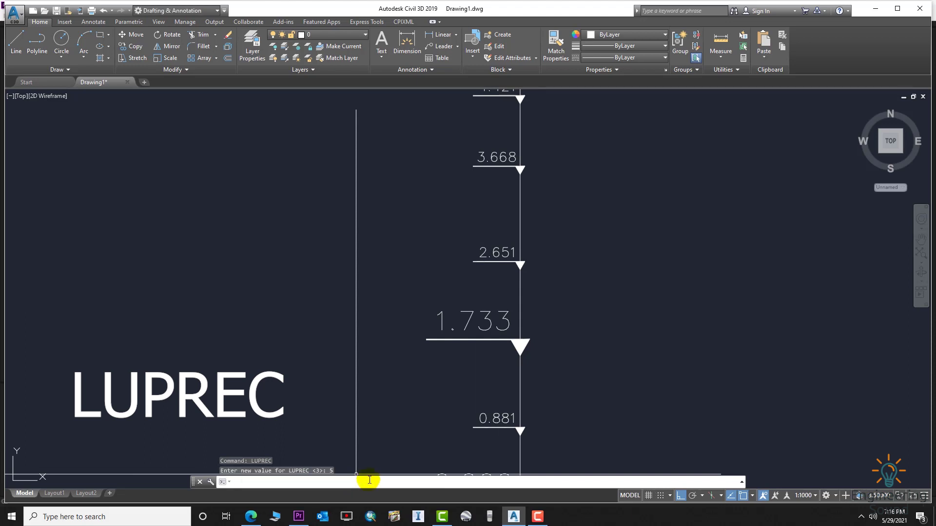
Run EM and place 8.31691 and 9.17273 marks above 7.382, then exit
{"action": "type", "text": "em"}
{"action": "key", "text": "Return"}
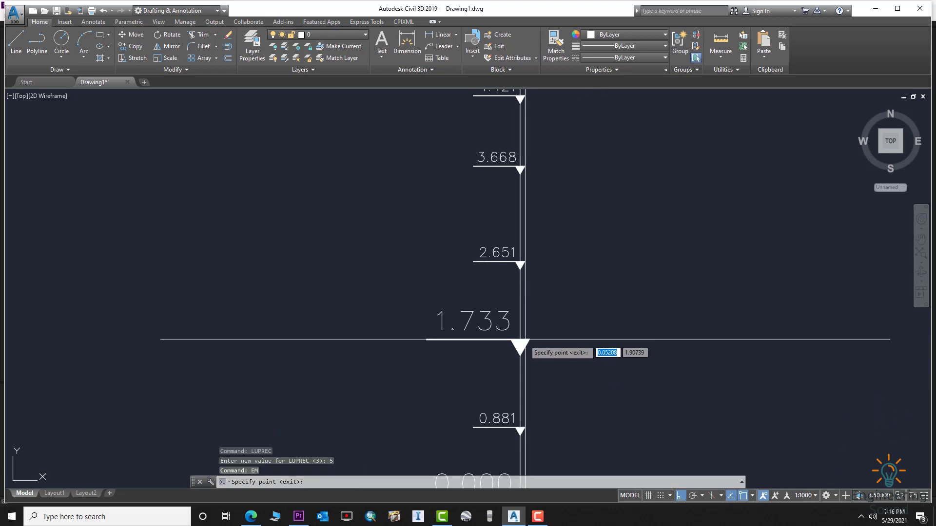
{"action": "scroll", "coordinate": [519, 351], "scroll_direction": "down", "scroll_amount": 5}
{"action": "scroll", "coordinate": [522, 317], "scroll_direction": "up", "scroll_amount": 4}
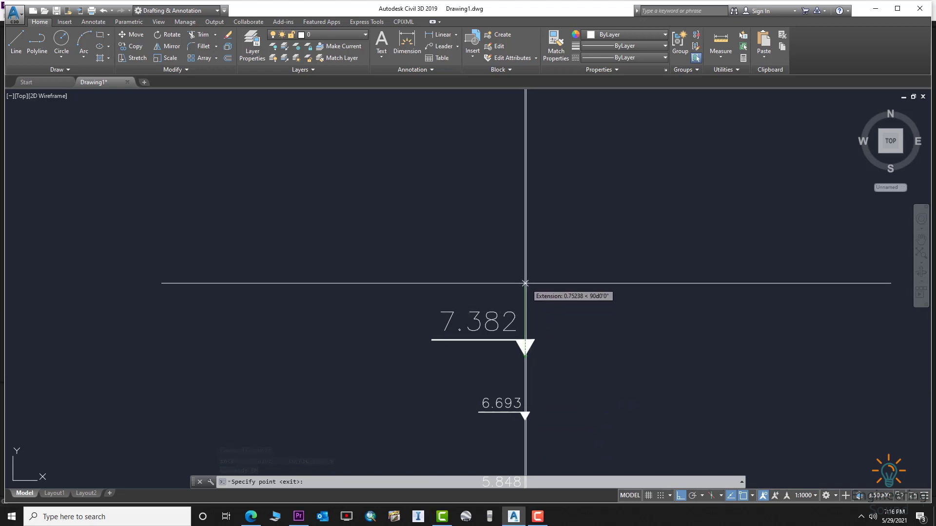
{"action": "left_click", "coordinate": [525, 264]}
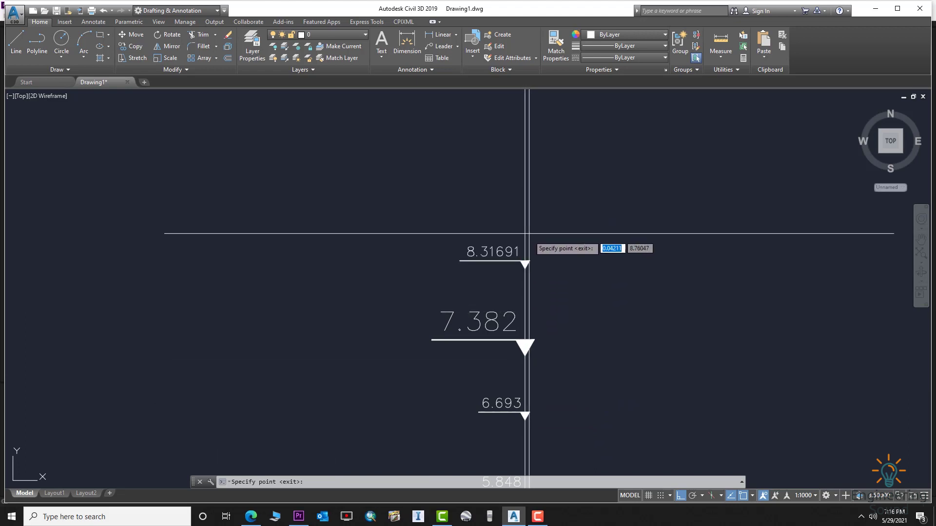
{"action": "left_click", "coordinate": [525, 187]}
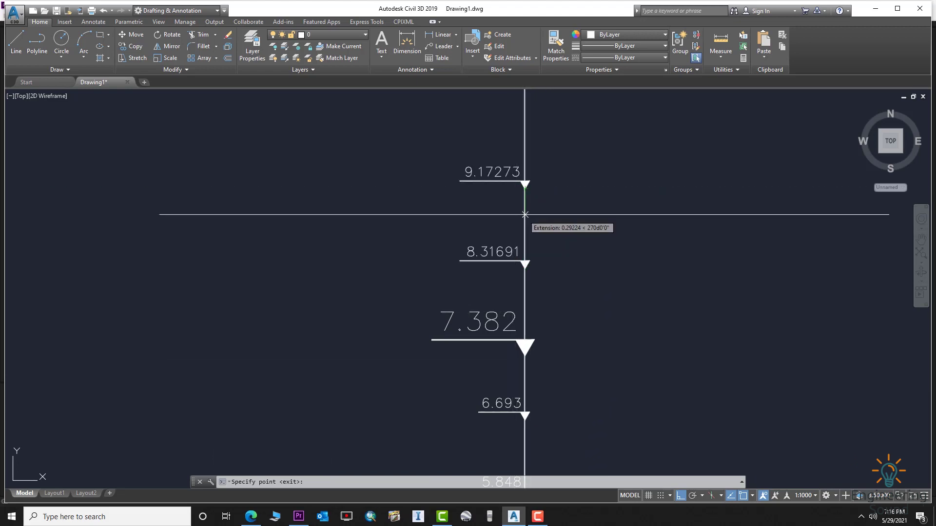
{"action": "key", "text": "Escape"}
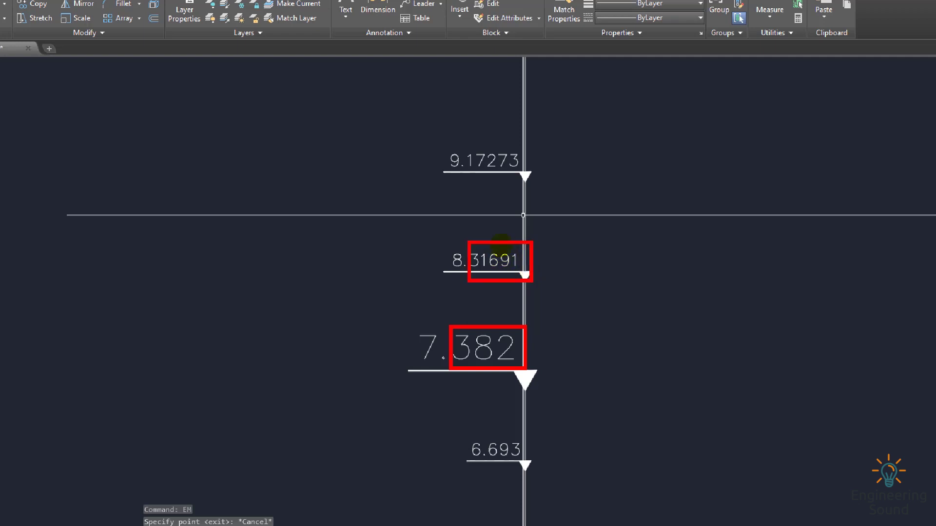
{"action": "key", "text": "Escape"}
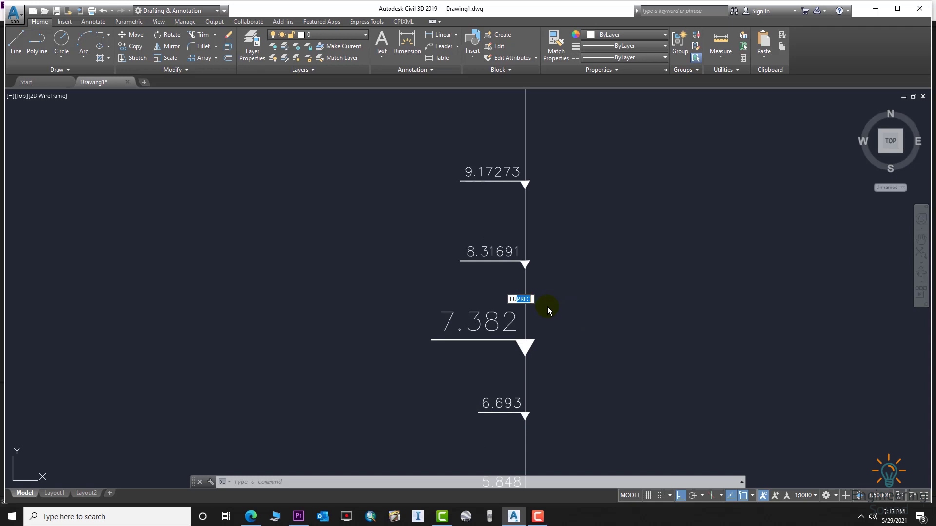
Set LUPREC to 2 and run EM to place an 11.19 mark above 10.265
{"action": "key", "text": "Return"}
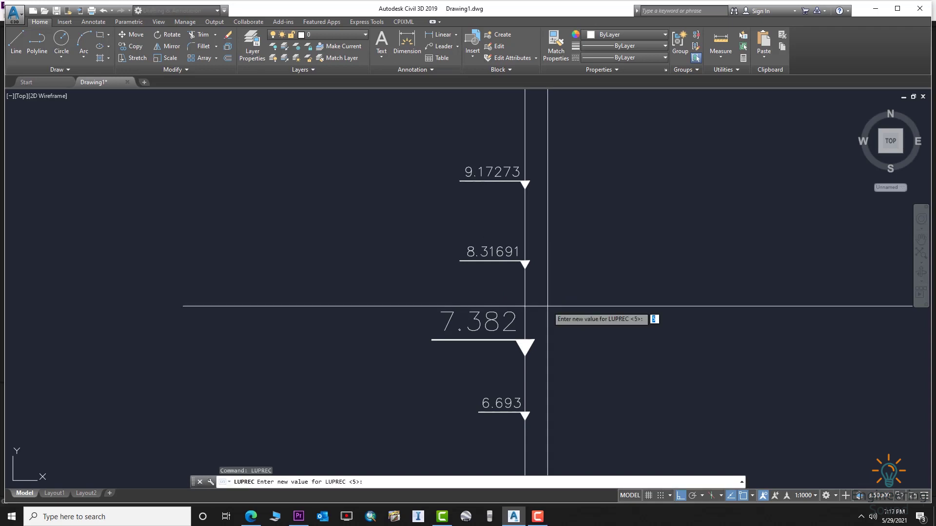
{"action": "key", "text": "Return"}
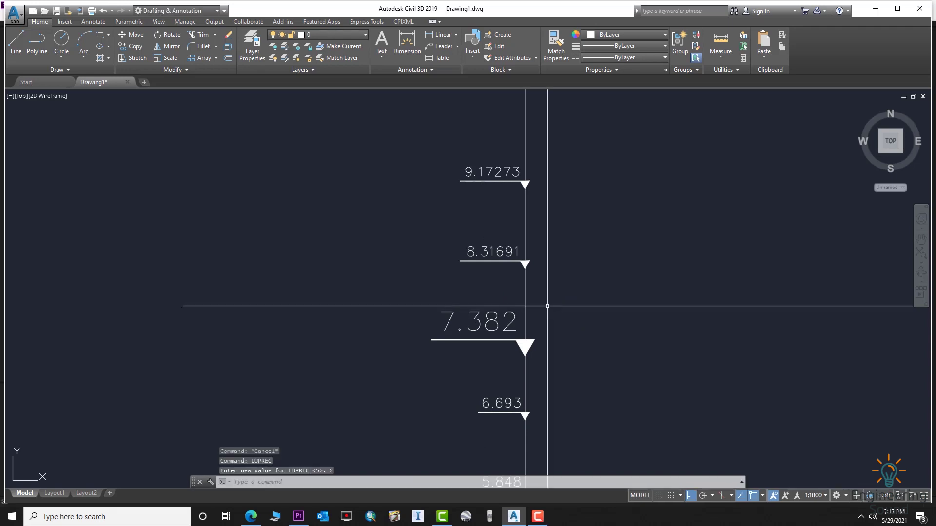
{"action": "type", "text": "EM"}
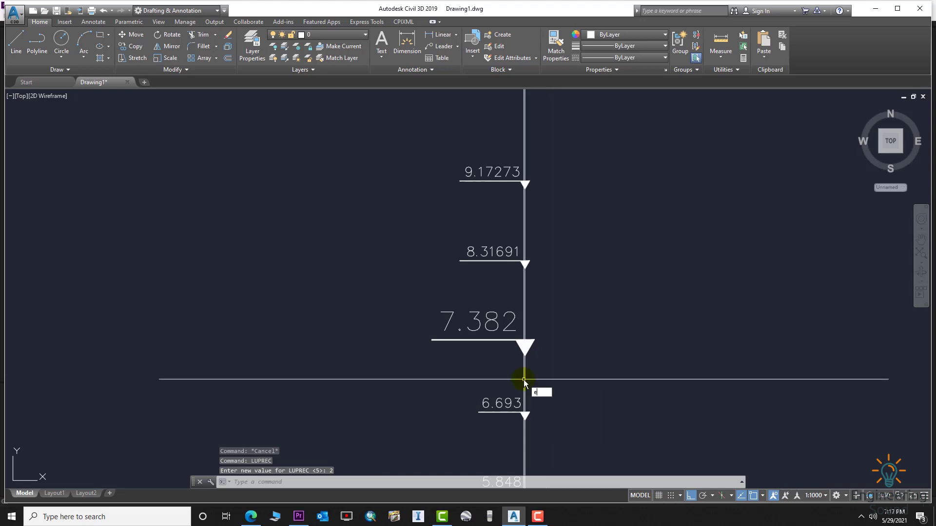
{"action": "key", "text": "Return"}
{"action": "scroll", "coordinate": [512, 394], "scroll_direction": "down", "scroll_amount": 2}
{"action": "mouse_move", "coordinate": [513, 412]}
{"action": "middle_mouse_down"}
{"action": "mouse_move", "coordinate": [514, 284]}
{"action": "mouse_move", "coordinate": [523, 377]}
{"action": "middle_mouse_up"}
{"action": "middle_click_drag", "start_coordinate": [529, 209], "coordinate": [529, 328]}
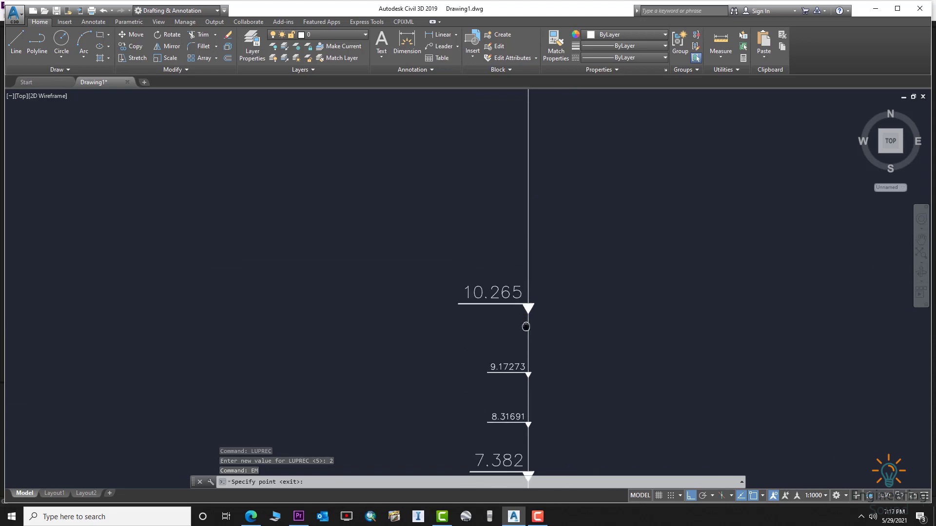
{"action": "left_click", "coordinate": [528, 257]}
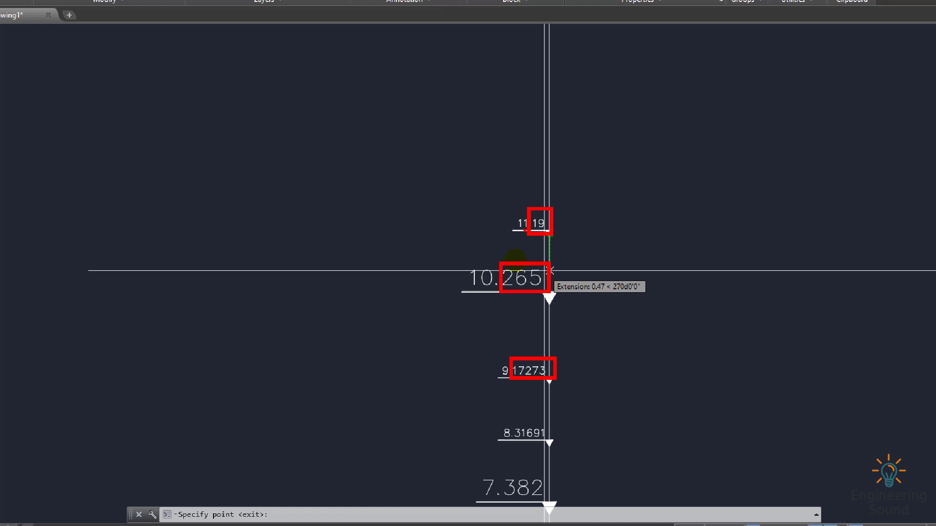
End EM and frame the whole line showing marks from 0.000 to 11.19
{"action": "key", "text": "Escape"}
{"action": "scroll", "coordinate": [531, 324], "scroll_direction": "down", "scroll_amount": 5}
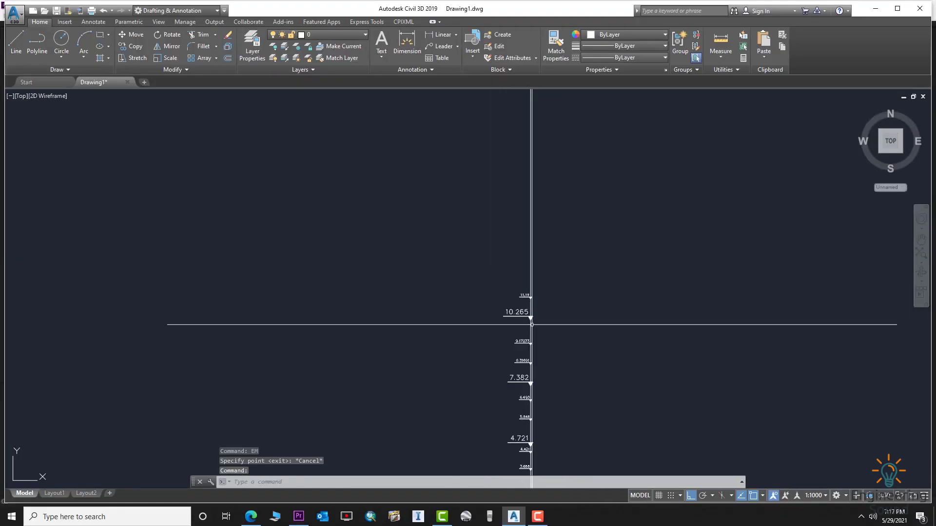
{"action": "scroll", "coordinate": [531, 324], "scroll_direction": "down", "scroll_amount": 4}
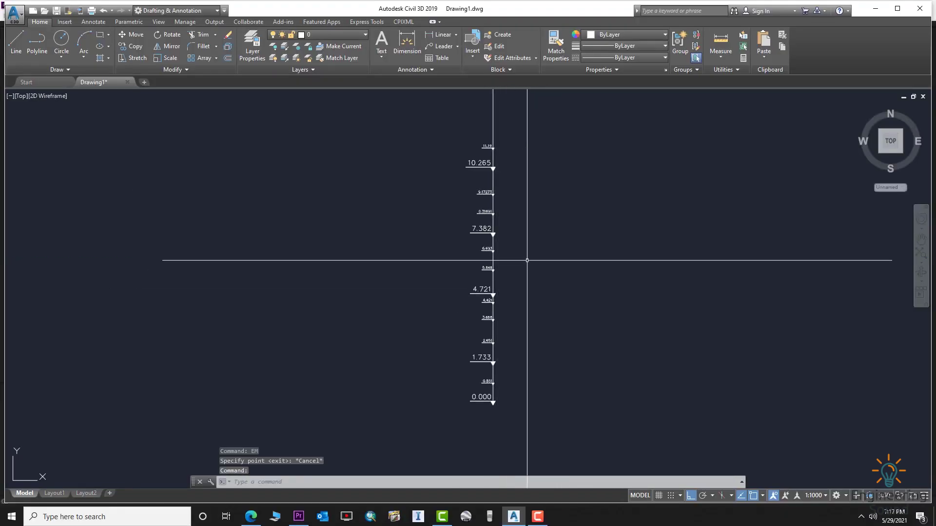
{"action": "scroll", "coordinate": [543, 252], "scroll_direction": "down", "scroll_amount": 3}
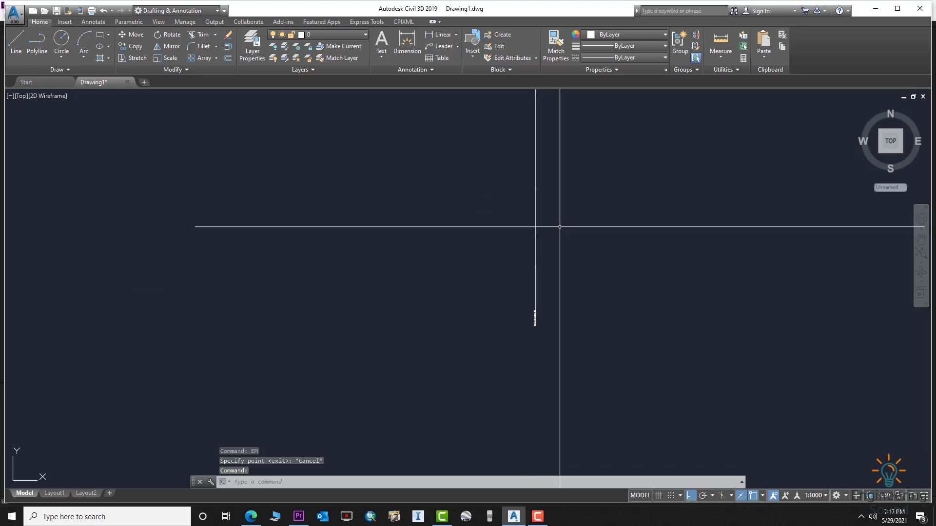
{"action": "scroll", "coordinate": [551, 210], "scroll_direction": "up", "scroll_amount": 2}
{"action": "middle_click_drag", "start_coordinate": [552, 203], "coordinate": [525, 326]}
{"action": "scroll", "coordinate": [560, 335], "scroll_direction": "up", "scroll_amount": 4}
{"action": "middle_click_drag", "start_coordinate": [547, 284], "coordinate": [461, 265]}
{"action": "middle_click_drag", "start_coordinate": [471, 226], "coordinate": [463, 152]}
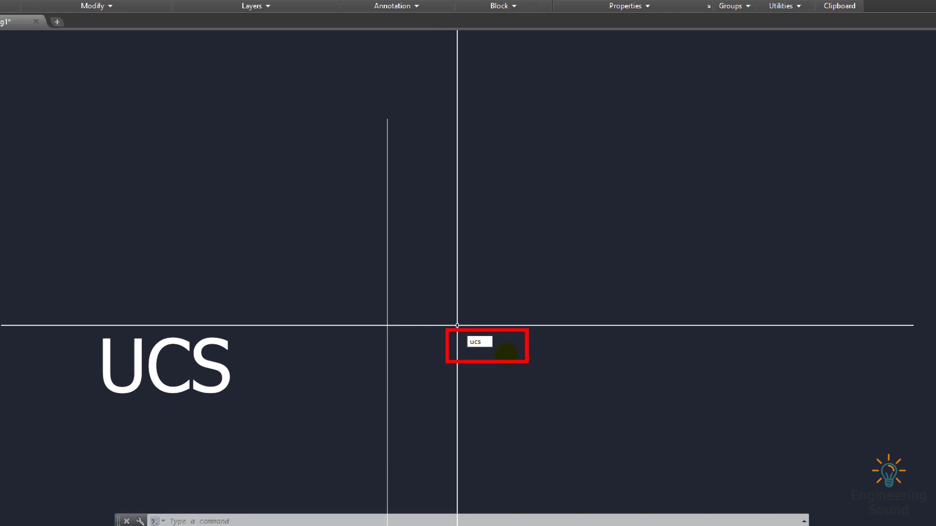
Move the UCS origin to the top endpoint of the vertical line
{"action": "key", "text": "Return"}
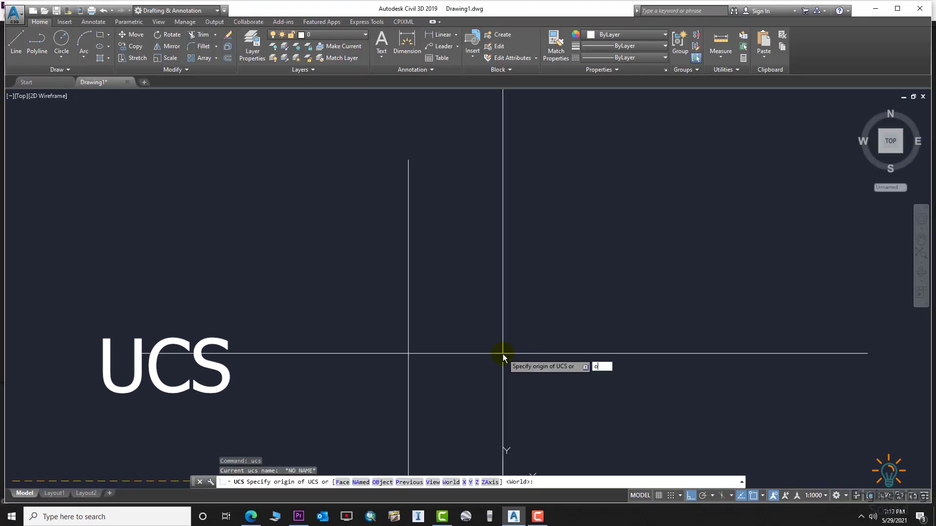
{"action": "type", "text": "o"}
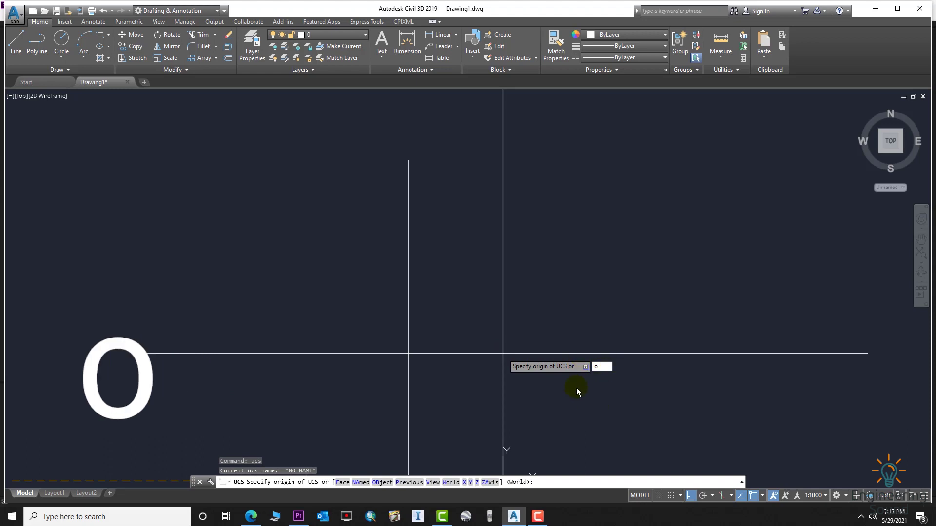
{"action": "key", "text": "Return"}
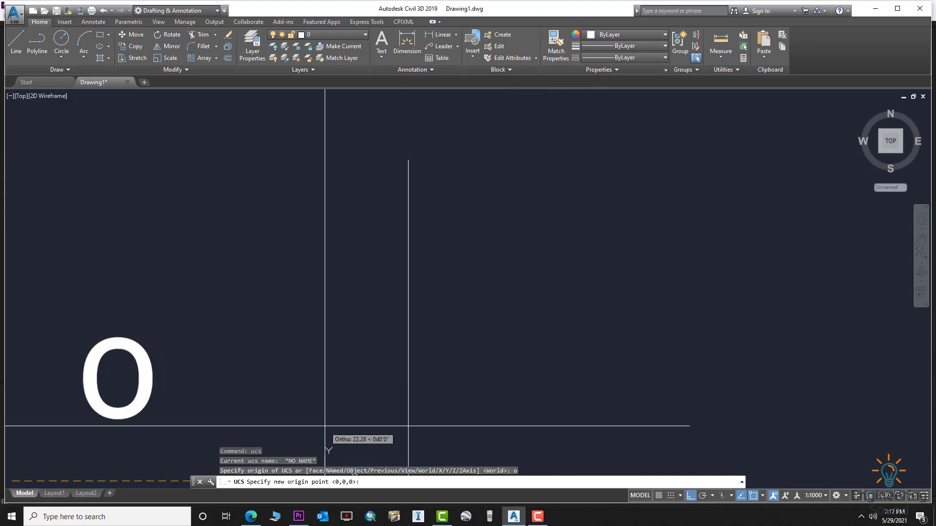
{"action": "left_click", "coordinate": [408, 159]}
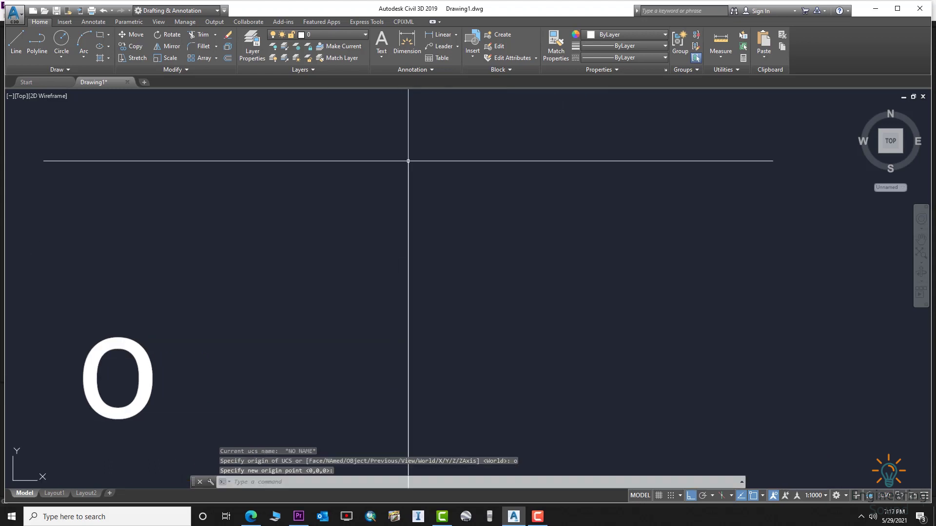
Cancel the repeated UCS command and restart the EM elevation marker command
{"action": "key", "text": "Return"}
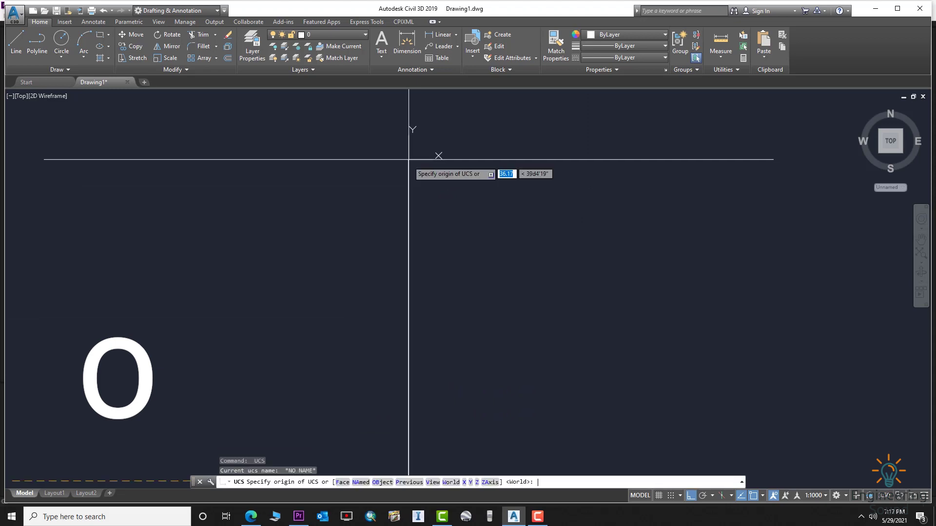
{"action": "key", "text": "Escape"}
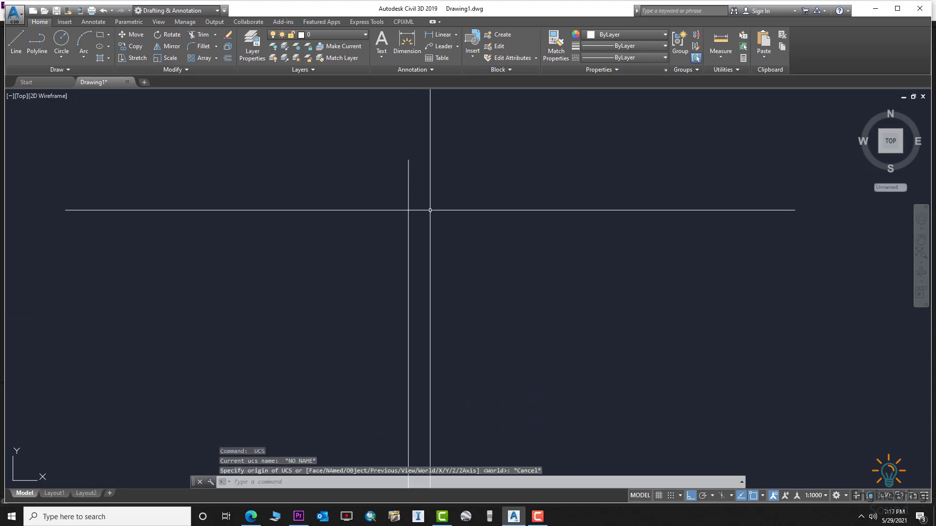
{"action": "type", "text": "em"}
{"action": "key", "text": "Return"}
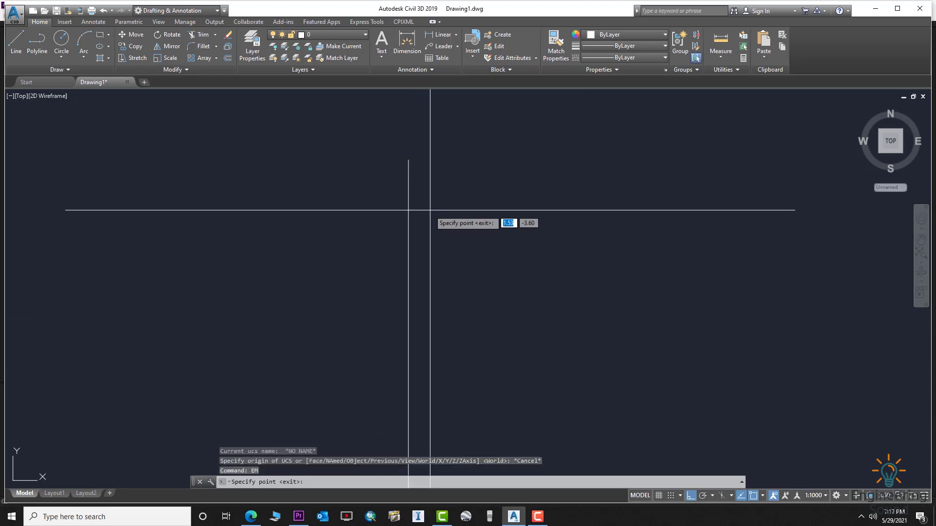
Place markers 0.00 at the top end, 1.81 and 2.08 above, and -1.21, -2.55, -3.47 below
{"action": "left_click", "coordinate": [415, 349]}
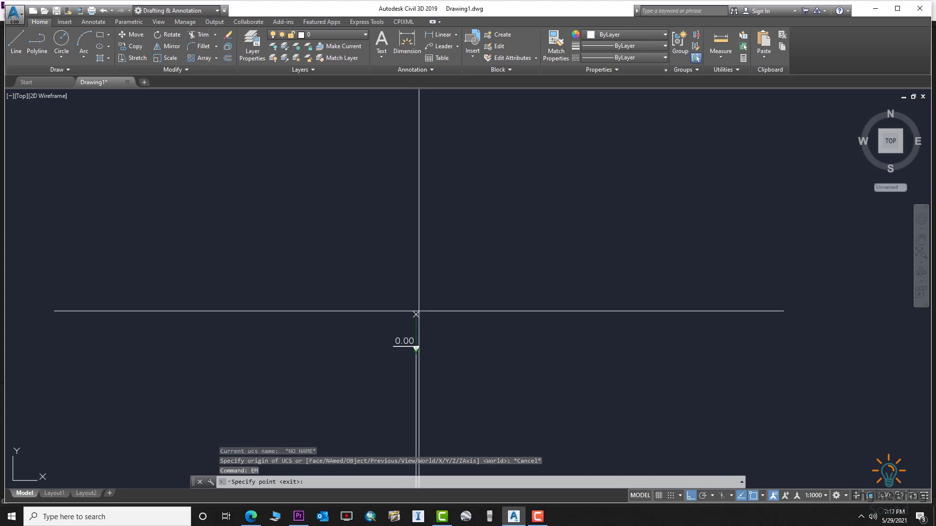
{"action": "left_click", "coordinate": [416, 244]}
{"action": "left_click", "coordinate": [415, 180]}
{"action": "middle_click_drag", "start_coordinate": [445, 376], "coordinate": [455, 271]}
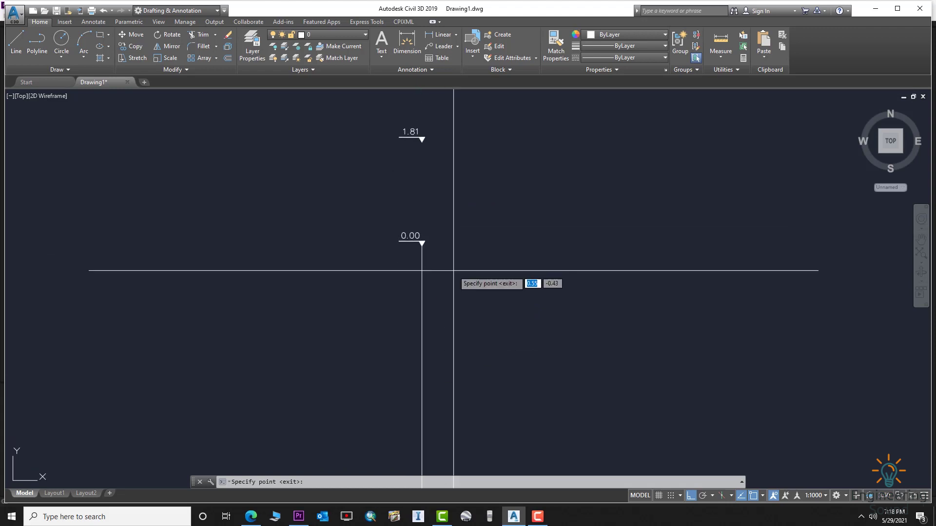
{"action": "left_click", "coordinate": [421, 312]}
{"action": "left_click", "coordinate": [421, 390]}
{"action": "middle_click_drag", "start_coordinate": [421, 441], "coordinate": [428, 331]}
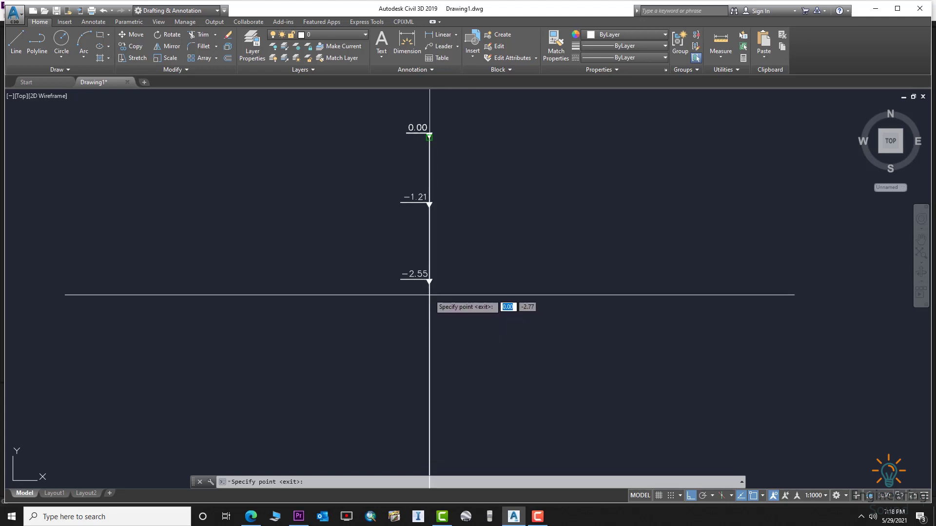
{"action": "left_click", "coordinate": [429, 335]}
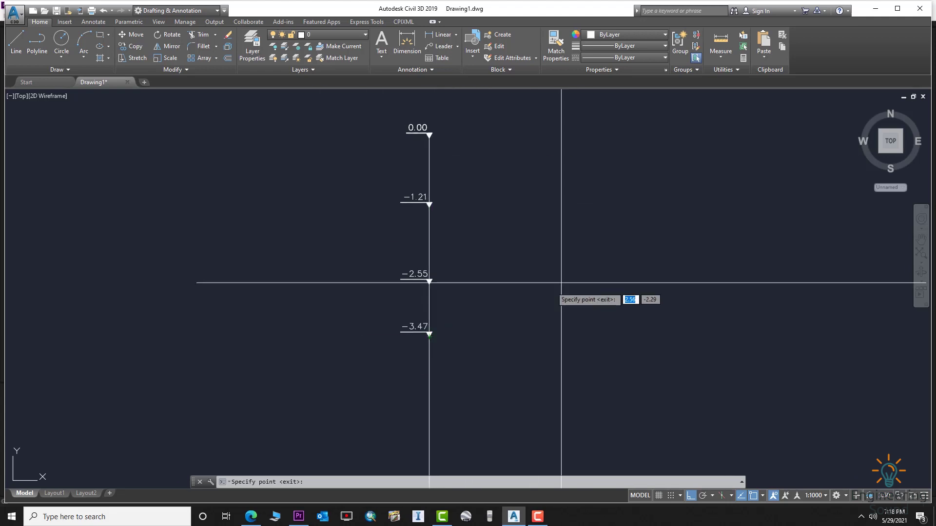